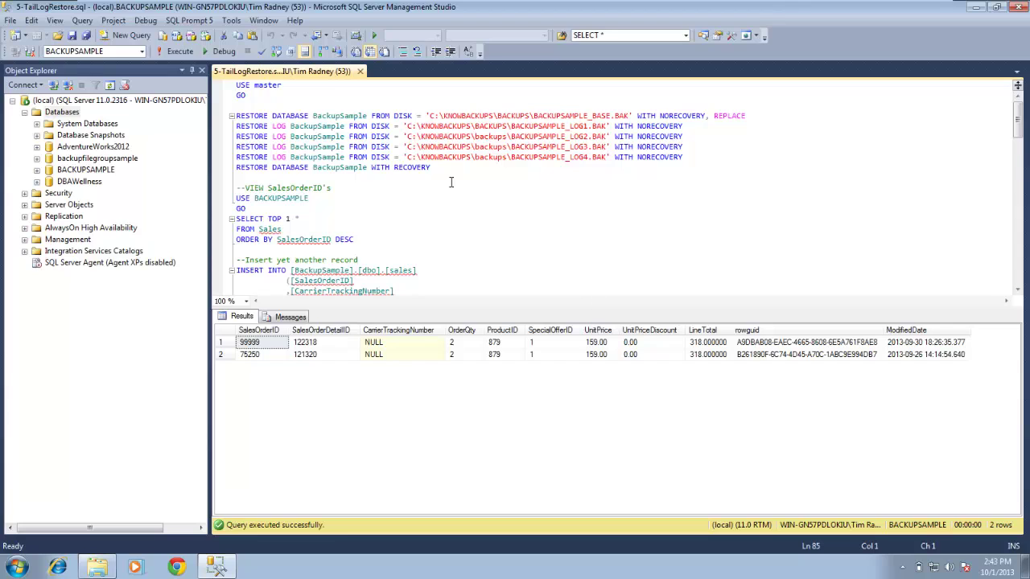
Run the script's restore of BackupSample from the base and four log backups with recovery, and query the top 1 Sales row
drag(441, 173, 197, 71)
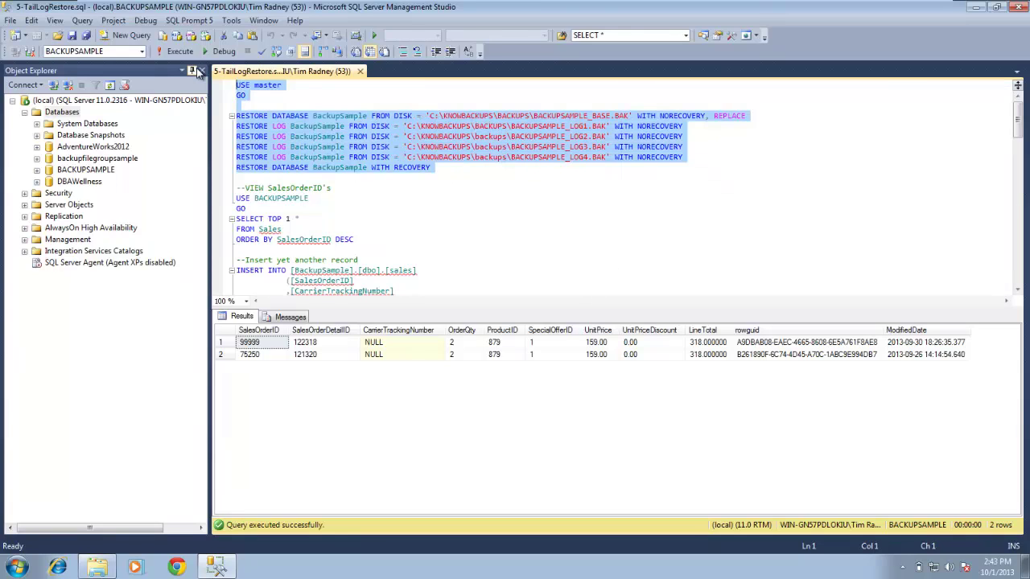
key(F5)
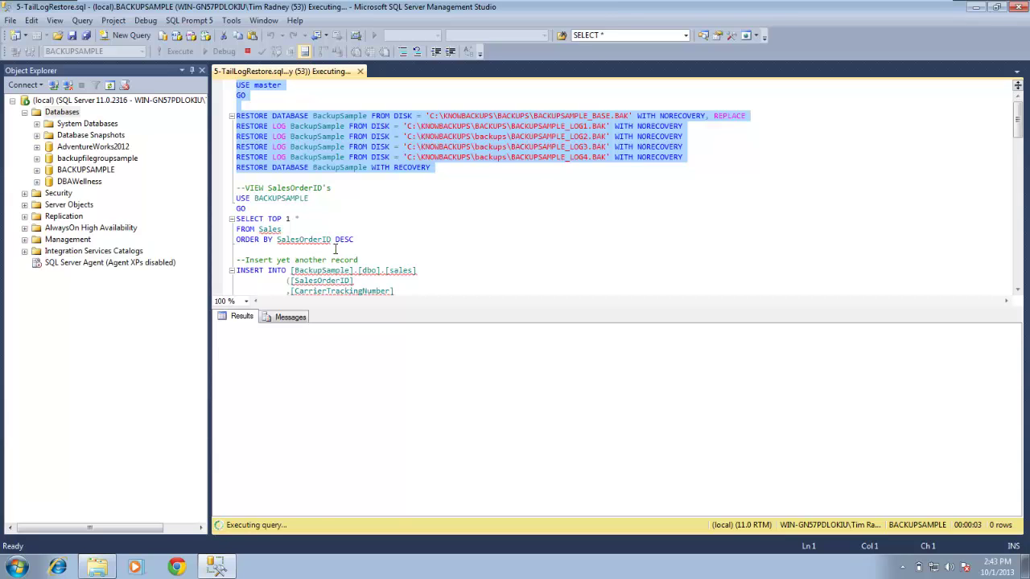
drag(368, 240, 223, 203)
key(F5)
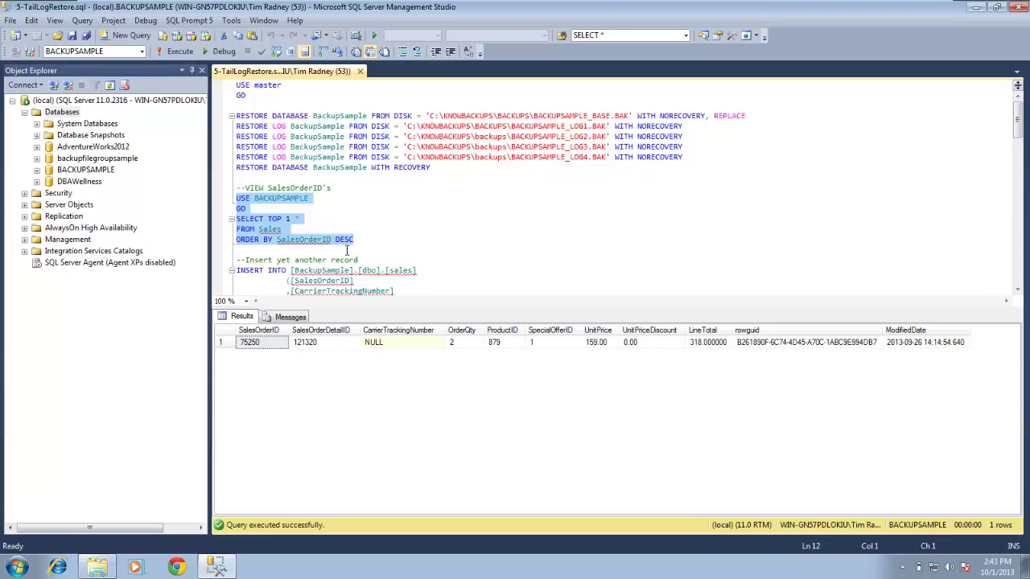
Run the whole "Insert yet another record" INSERT statement to add a new row to BackupSample's sales table
click(537, 85)
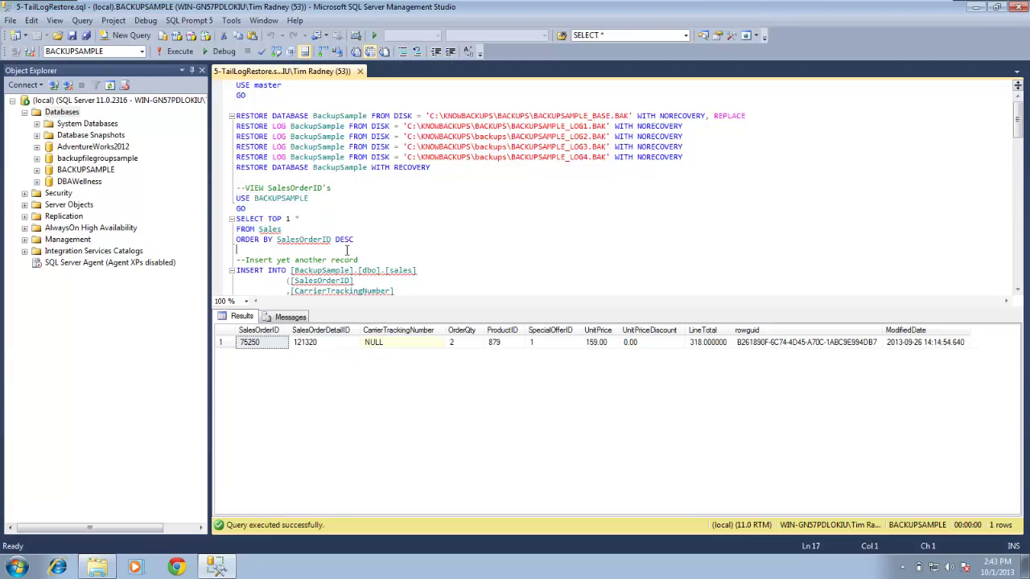
key(shift+Down)
key(shift+Down)
key(shift+Down)
key(shift+Down)
key(shift+Down)
key(shift+Down)
key(shift+Down)
key(shift+Down)
key(shift+Down)
key(shift+Down)
key(shift+Down)
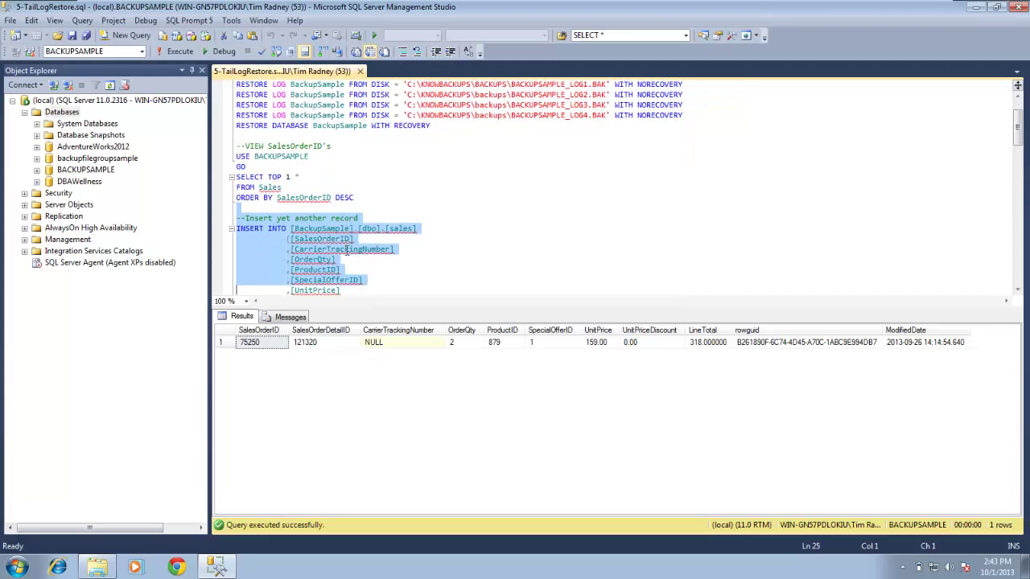
key(shift+Down)
key(shift+Down)
key(shift+Down)
key(shift+Down)
key(shift+Down)
key(shift+Down)
key(shift+Down)
key(shift+Down)
key(shift+Down)
key(shift+Down)
key(shift+Down)
key(shift+Down)
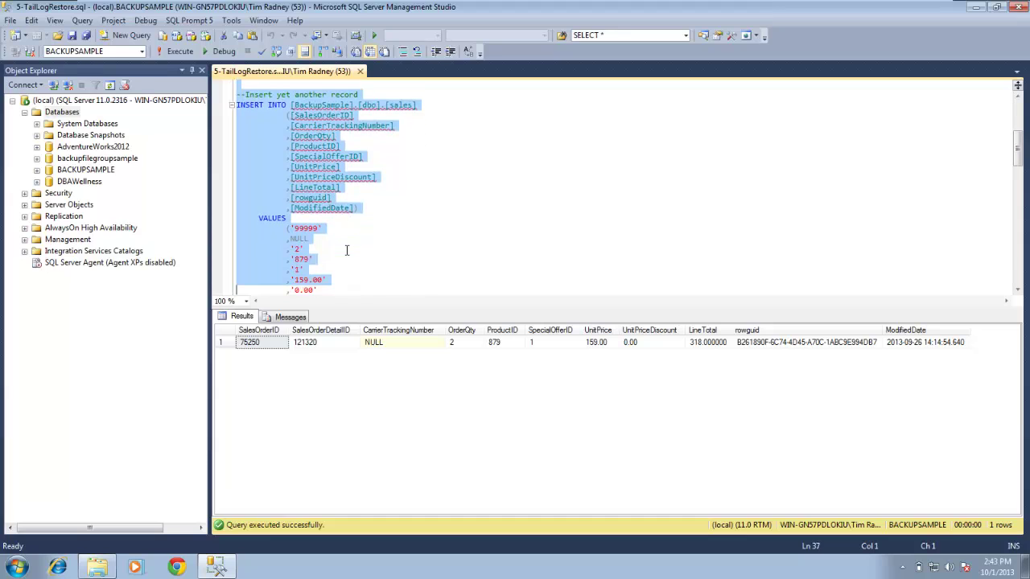
key(shift+Down)
key(shift+Down)
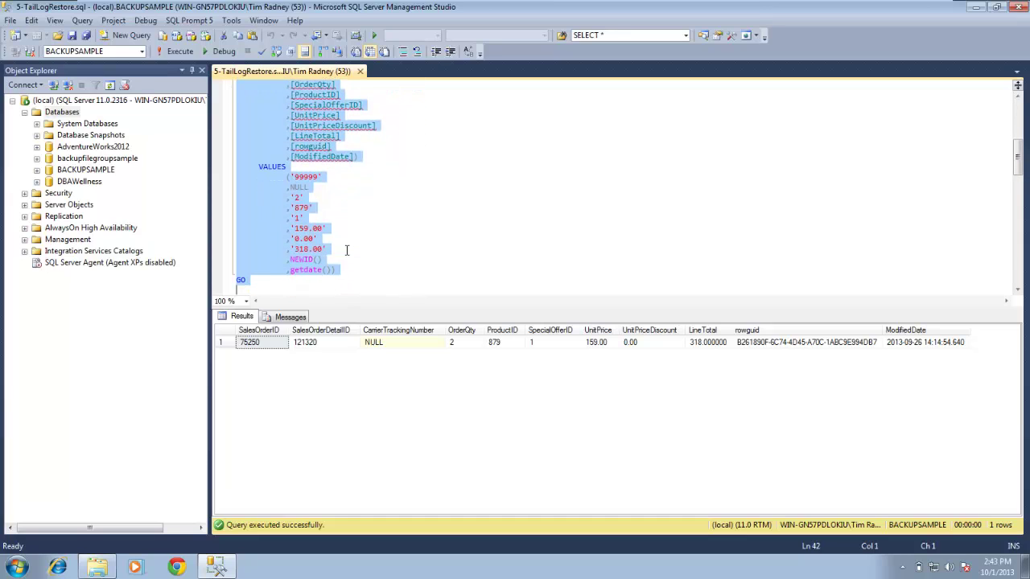
key(F5)
Run the "View last record inserted" query for the top 2 Sales rows by SalesOrderID descending
scroll(346, 250, down, 2)
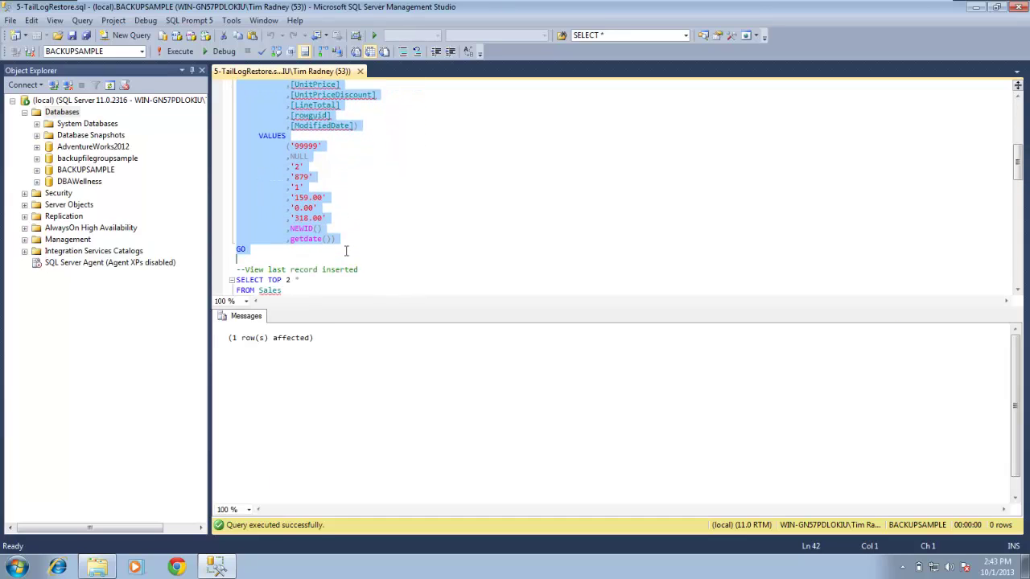
drag(368, 270, 218, 247)
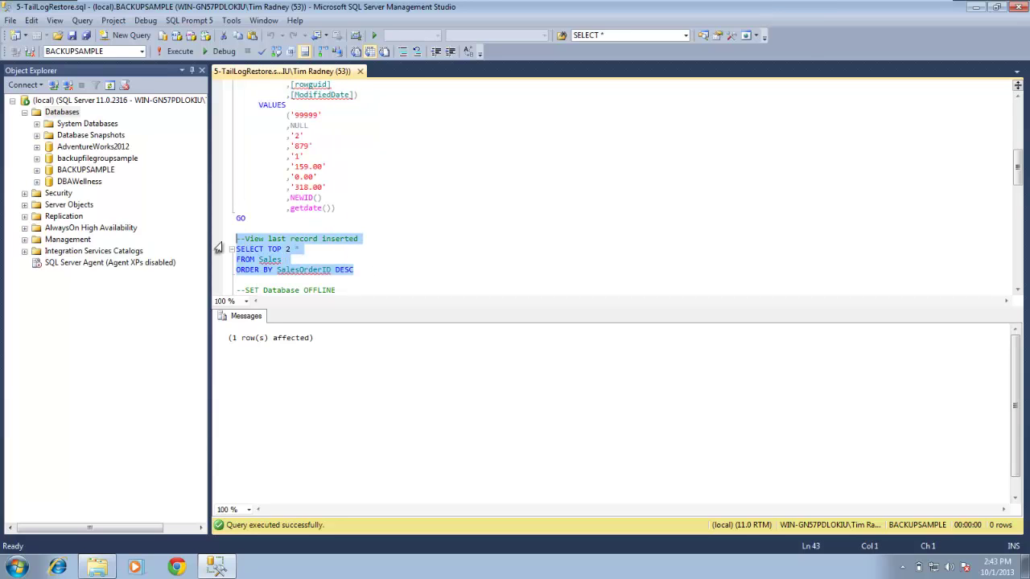
key(F5)
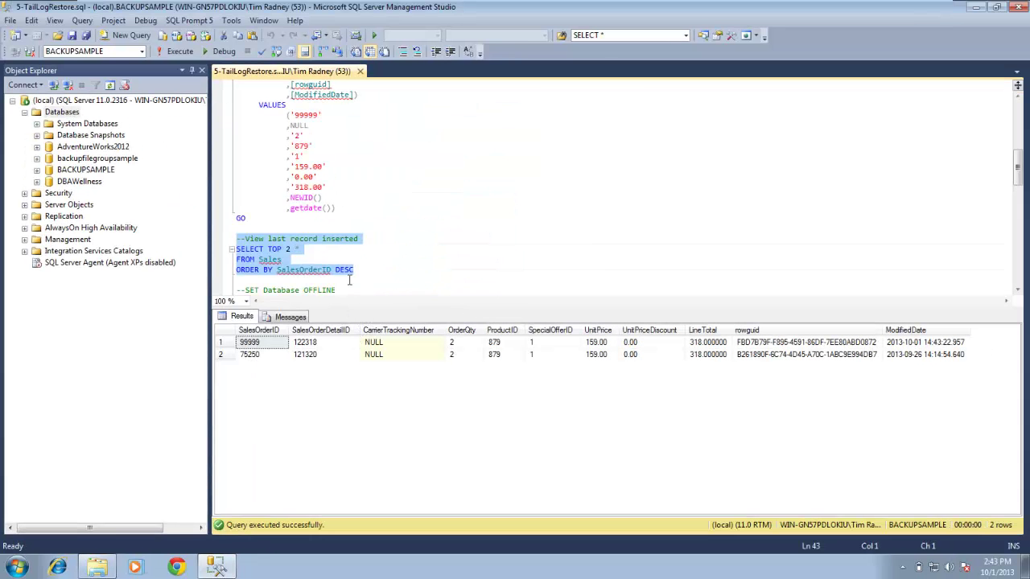
Run the script section that sets BackupSample offline from master, and refresh the server's list of databases
click(504, 185)
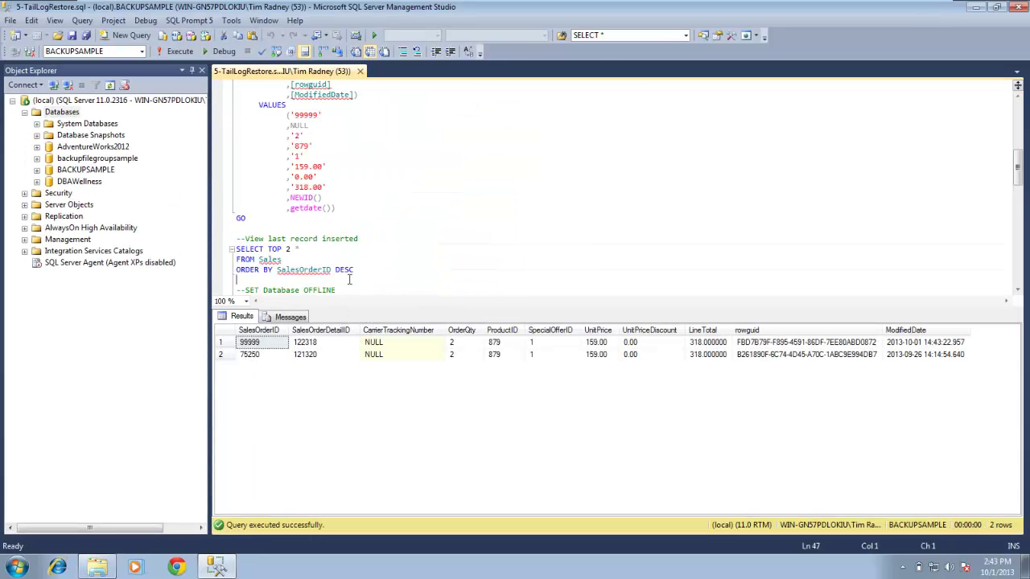
drag(349, 280, 351, 283)
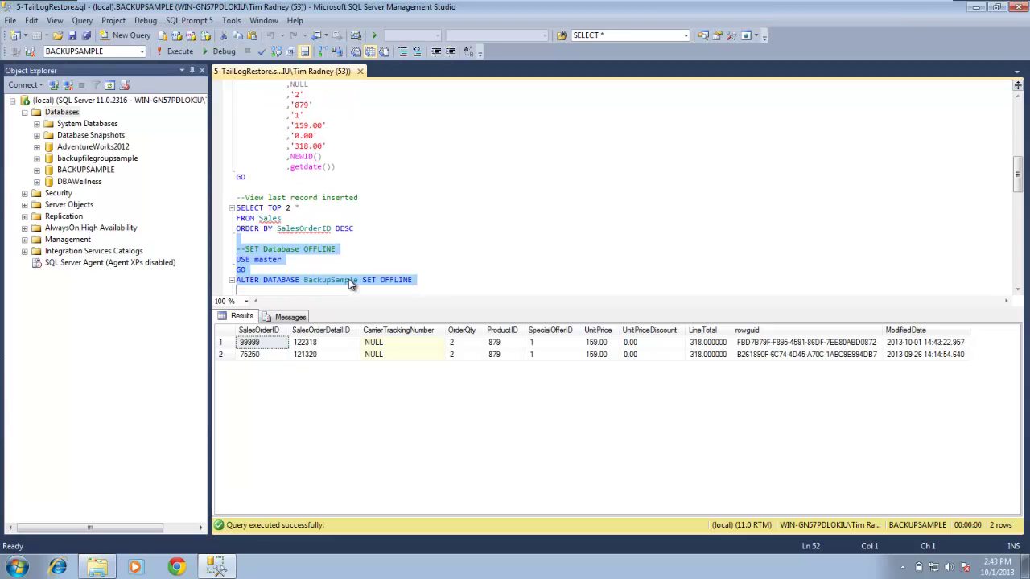
key(F5)
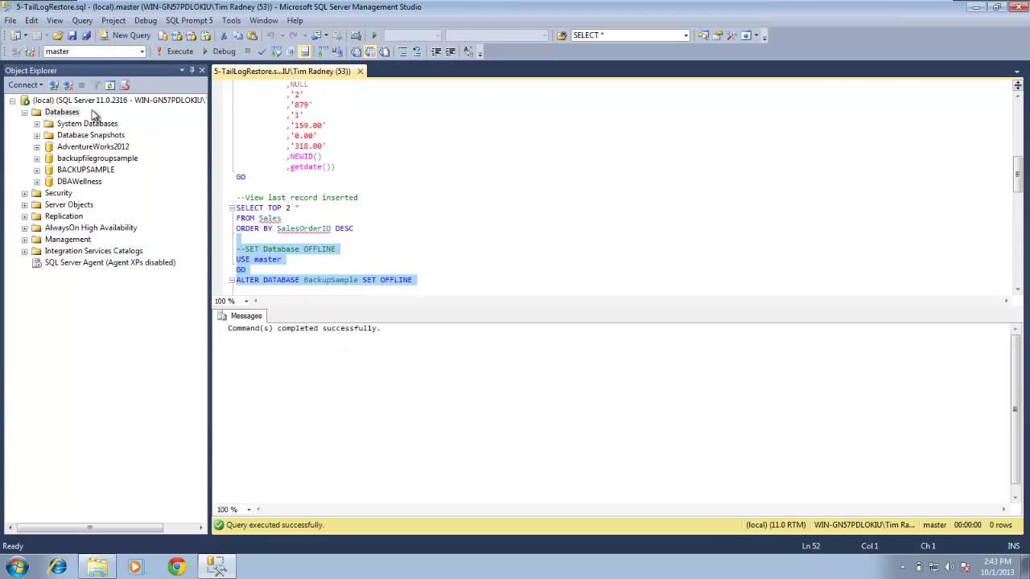
right_click(63, 113)
click(119, 266)
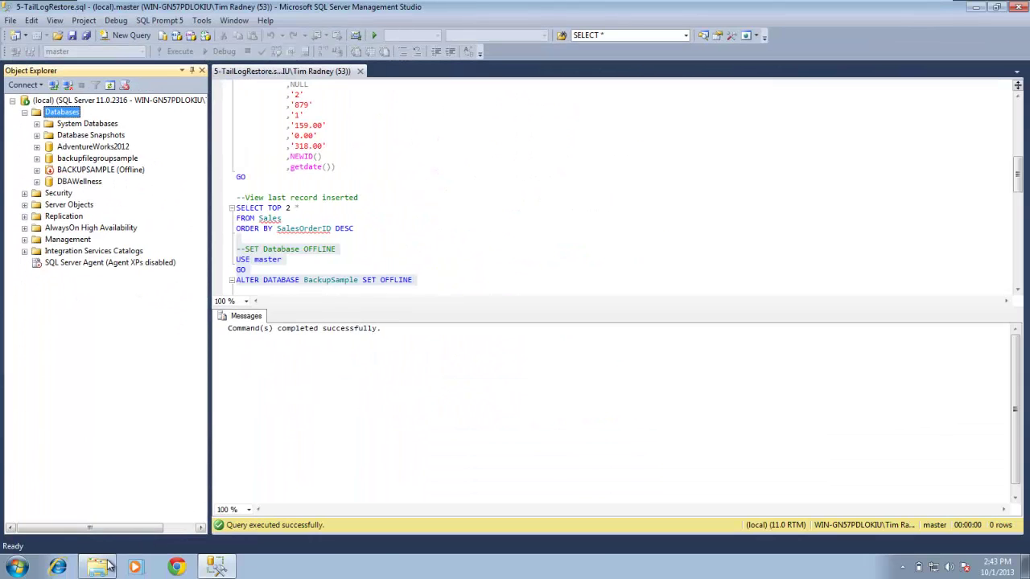
Switch to the DATA folder in Windows Explorer, delete BackupSample.mdf with administrator permission, and minimize the folder window
click(115, 558)
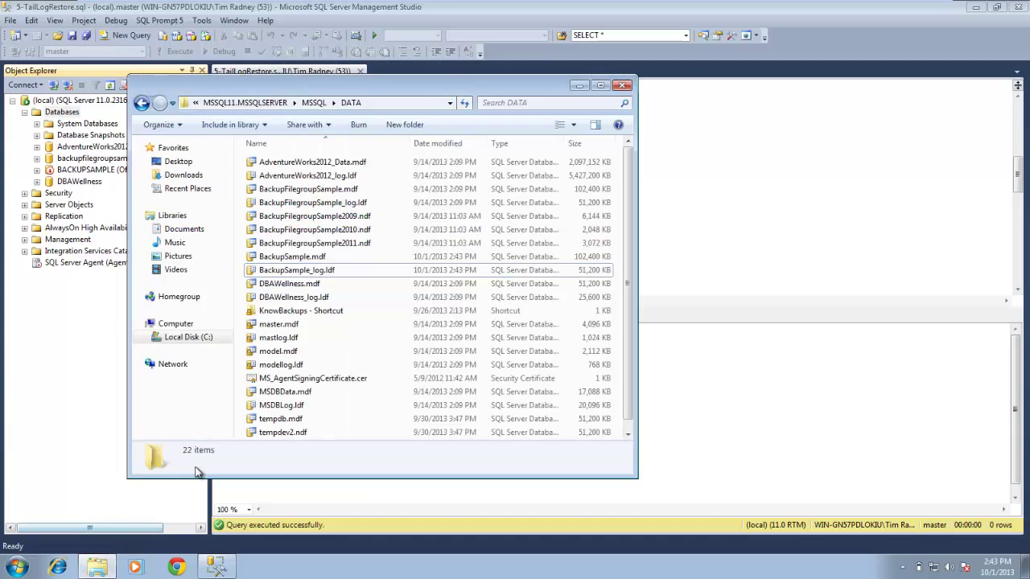
click(296, 258)
key(Delete)
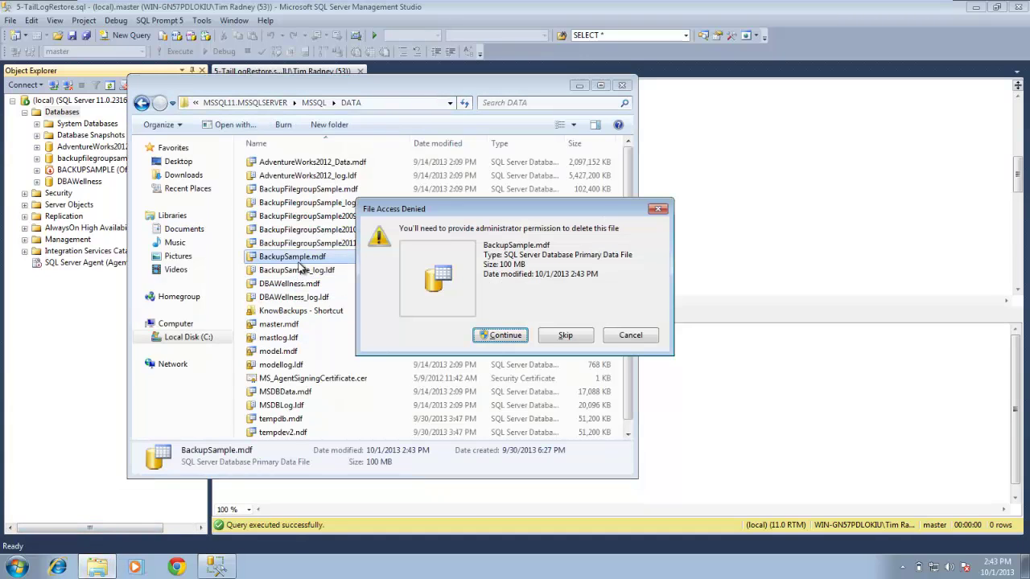
key(Return)
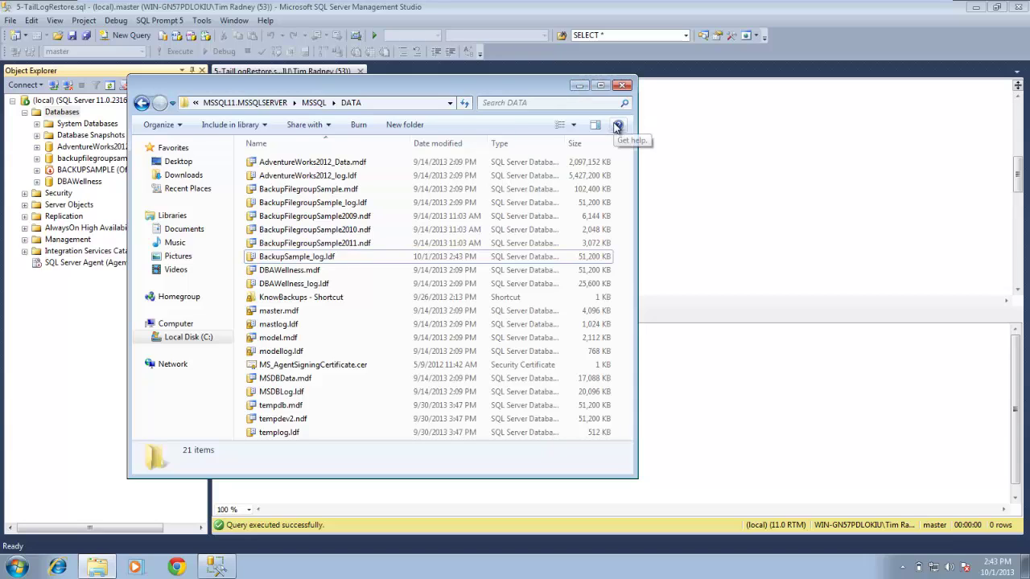
click(579, 85)
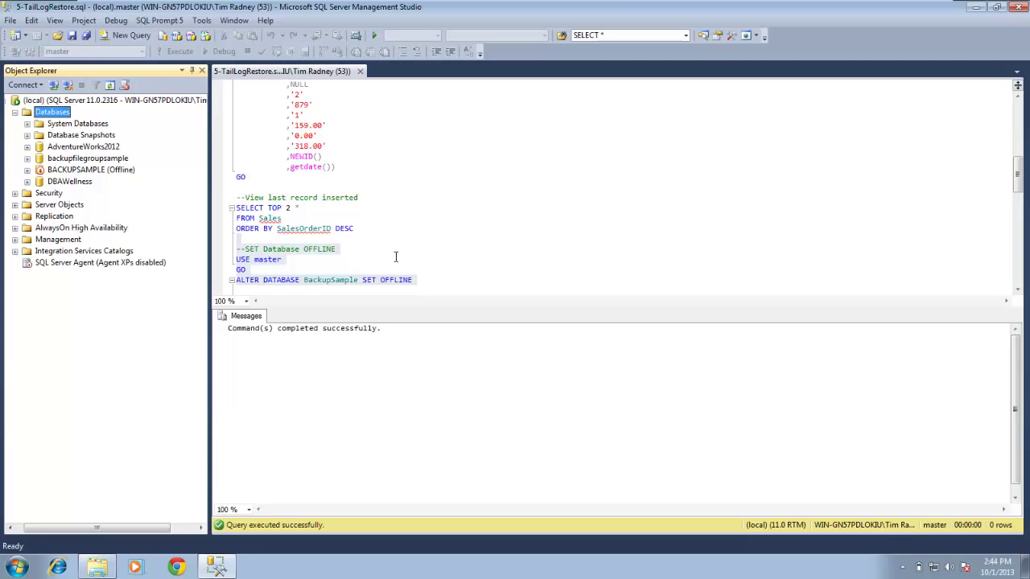
Try to bring BackupSample back online with the ALTER DATABASE SET ONLINE statement, and refresh the list of databases
click(395, 258)
scroll(395, 256, down, 3)
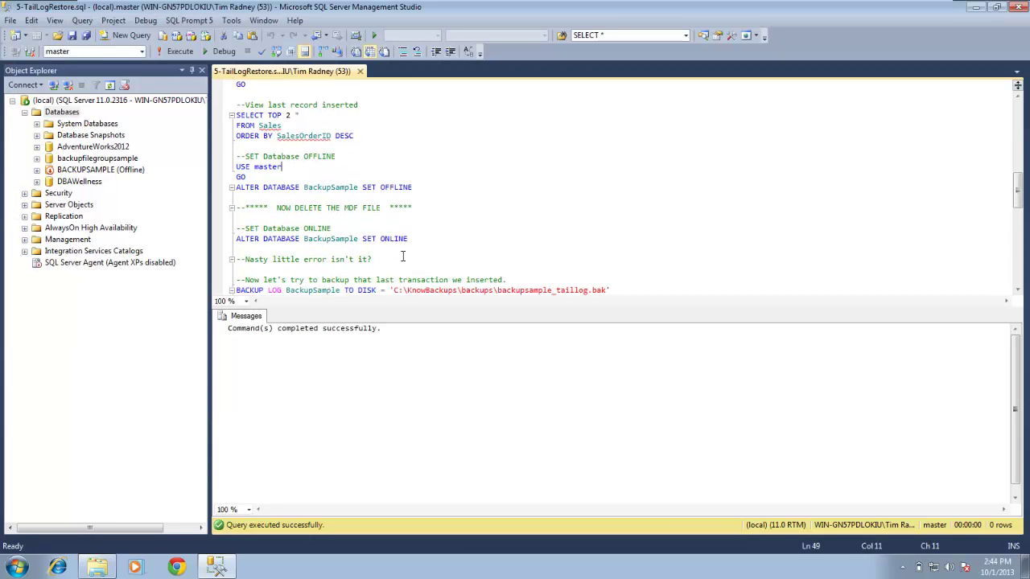
drag(427, 240, 204, 232)
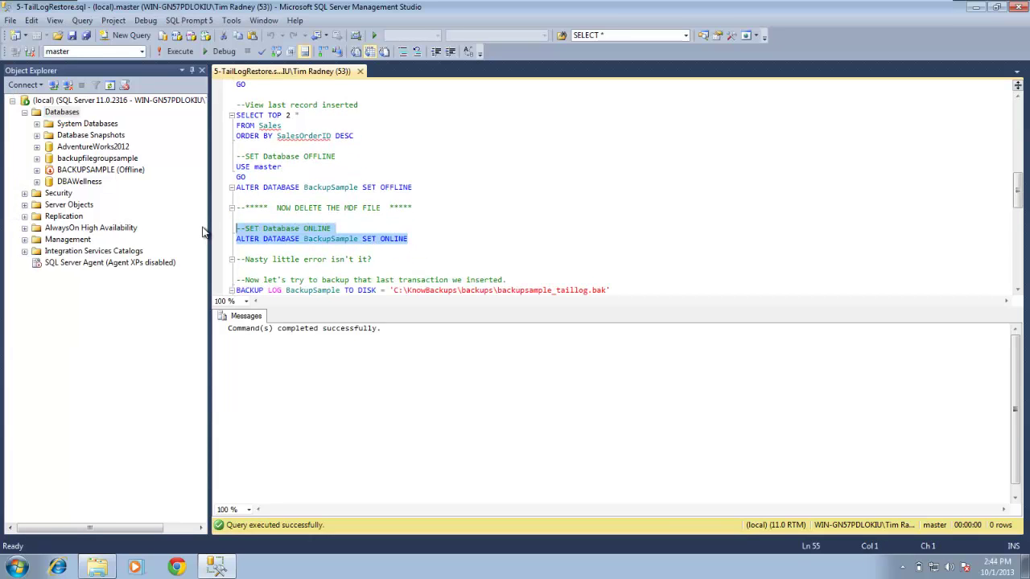
key(F5)
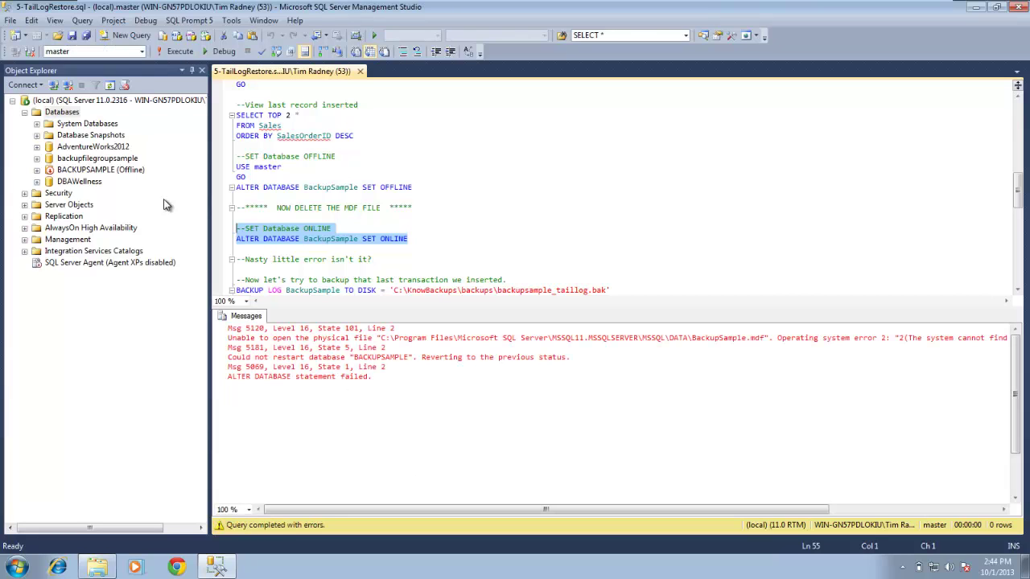
right_click(71, 112)
click(105, 269)
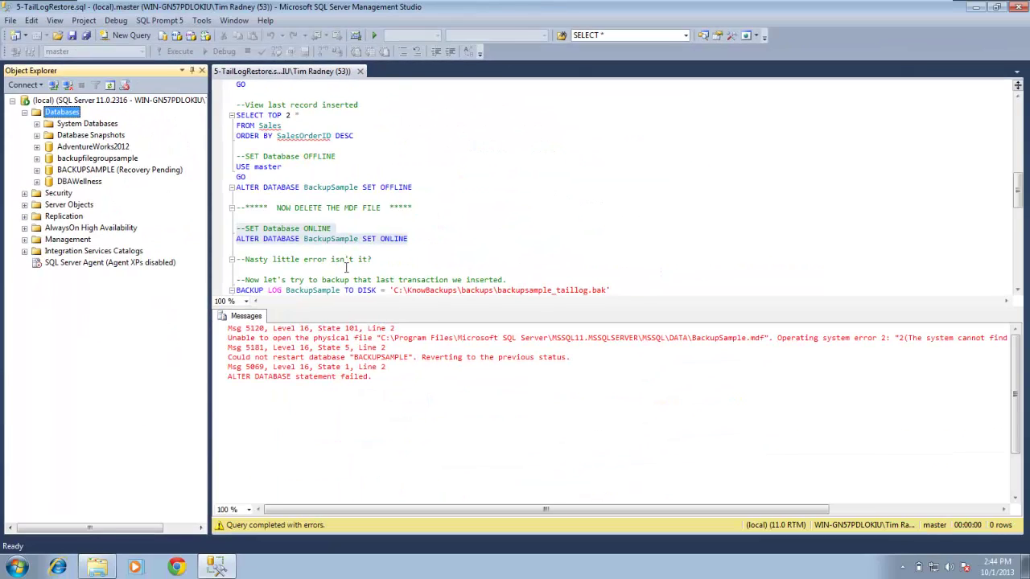
Try to back up the BackupSample log to backupsample_taillog.bak using only the BACKUP LOG line, without its WITH options
click(347, 268)
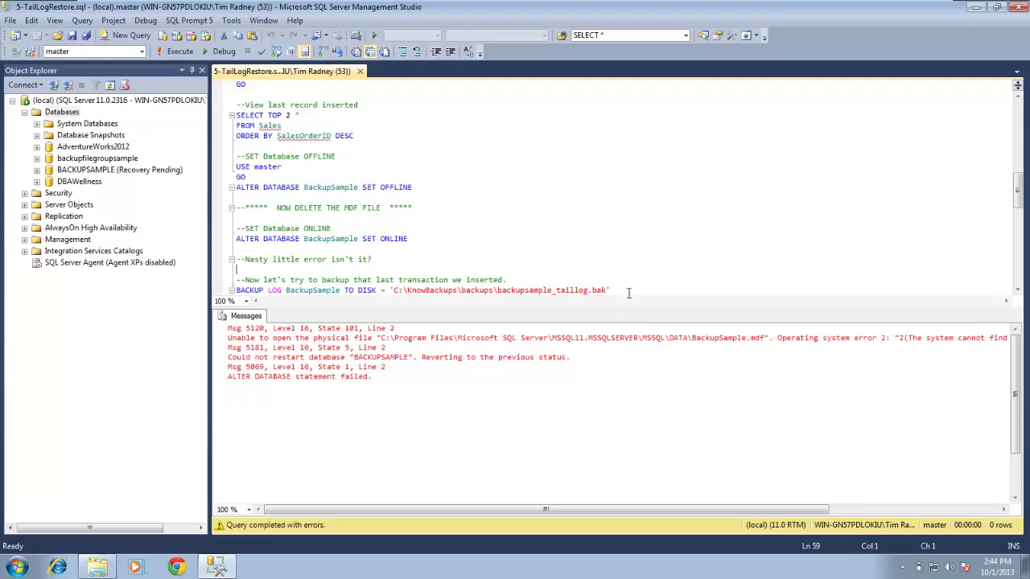
drag(629, 293, 235, 294)
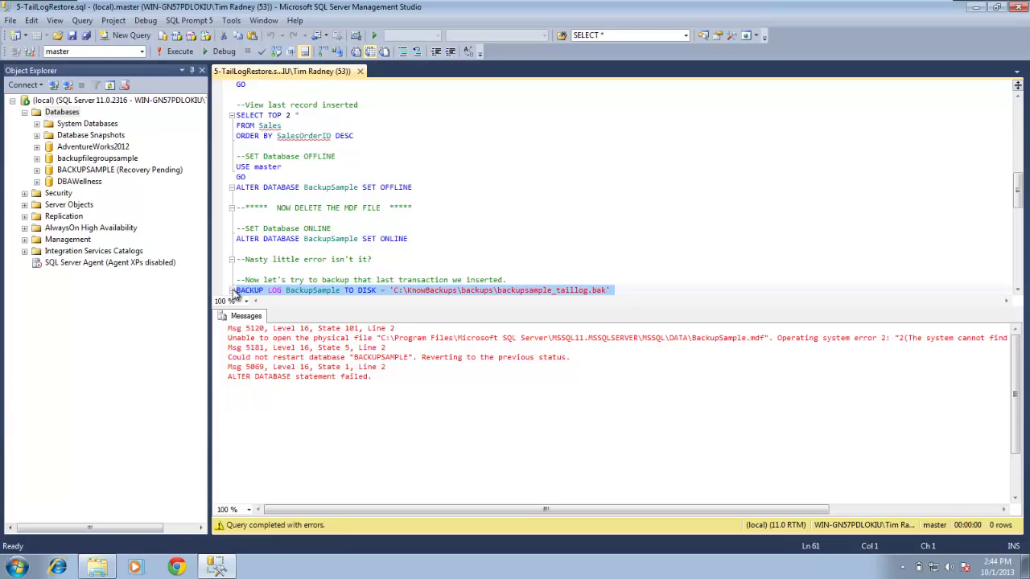
key(F5)
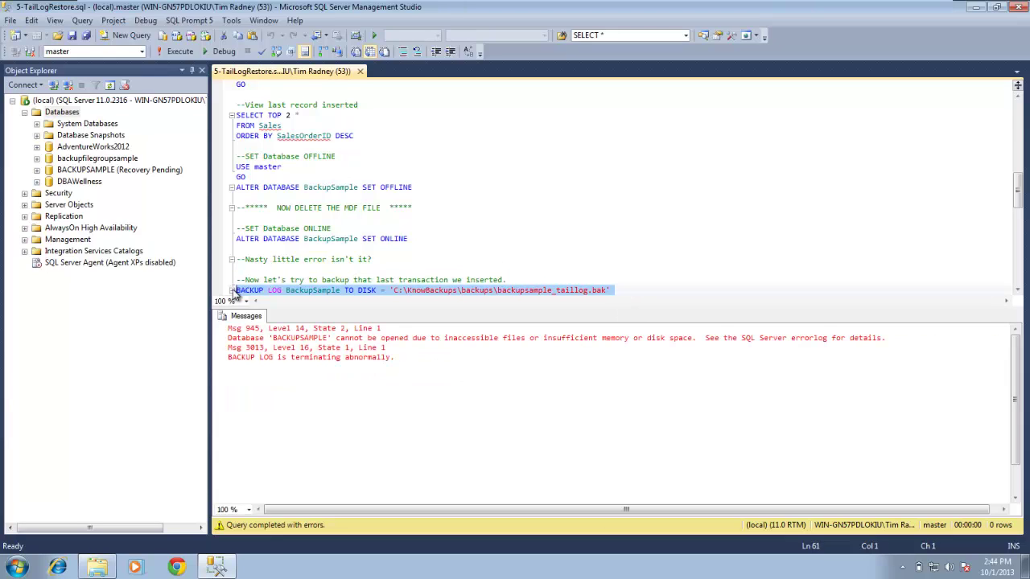
Back up BackupSample's tail log to C:\KnowBackups\backups\backupsample_taillog.bak by running the full statement with INIT and NO_TRUNCATE
scroll(329, 291, down, 1)
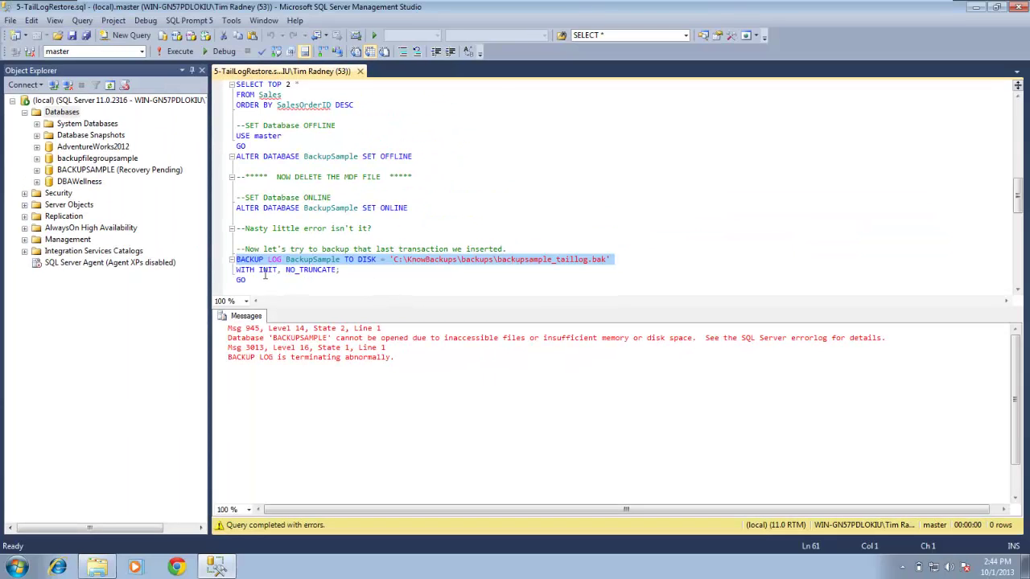
mouse_move(221, 249)
mouse_down()
mouse_move(194, 235)
mouse_move(225, 254)
mouse_up()
key(F5)
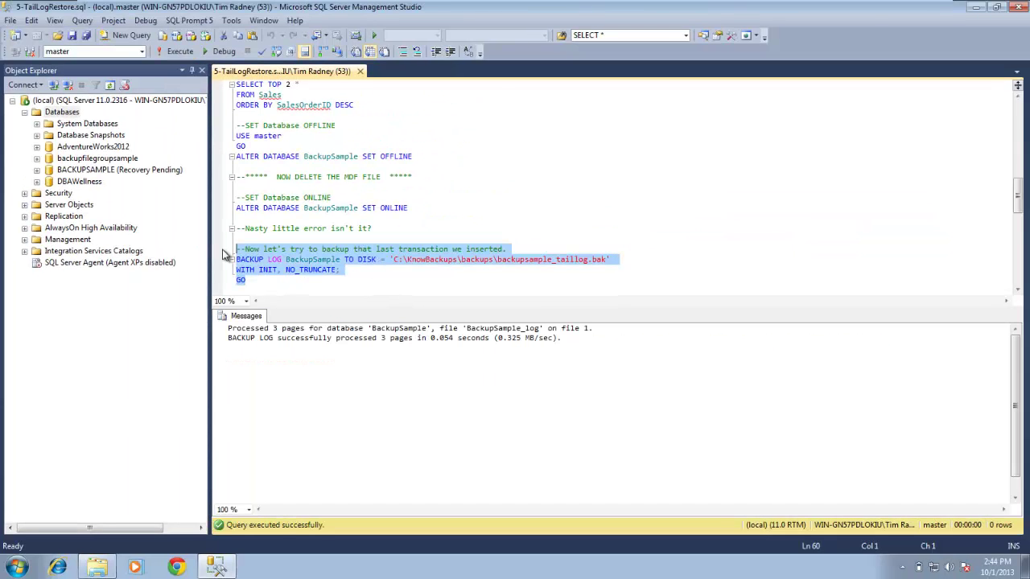
Restore BackupSample from the base backup, four log backups and the tail log with recovery, and query the top 2 Sales rows
scroll(225, 254, down, 3)
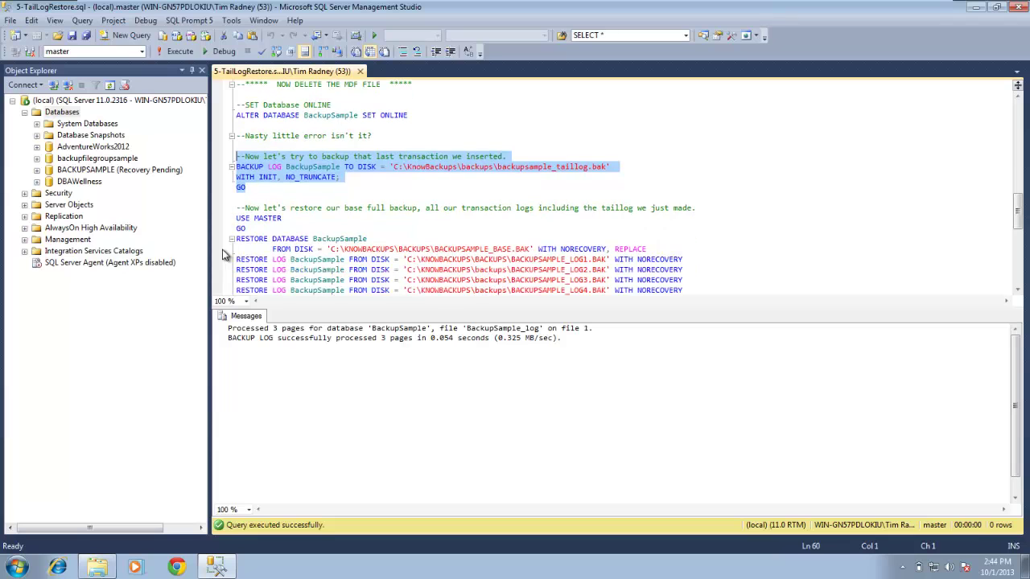
click(237, 219)
drag(252, 228, 446, 108)
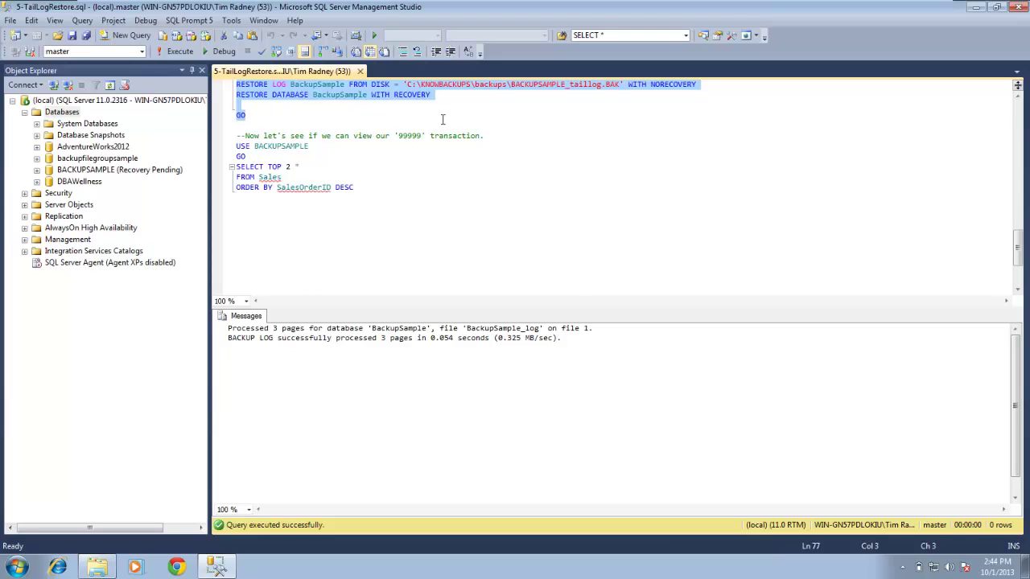
key(F5)
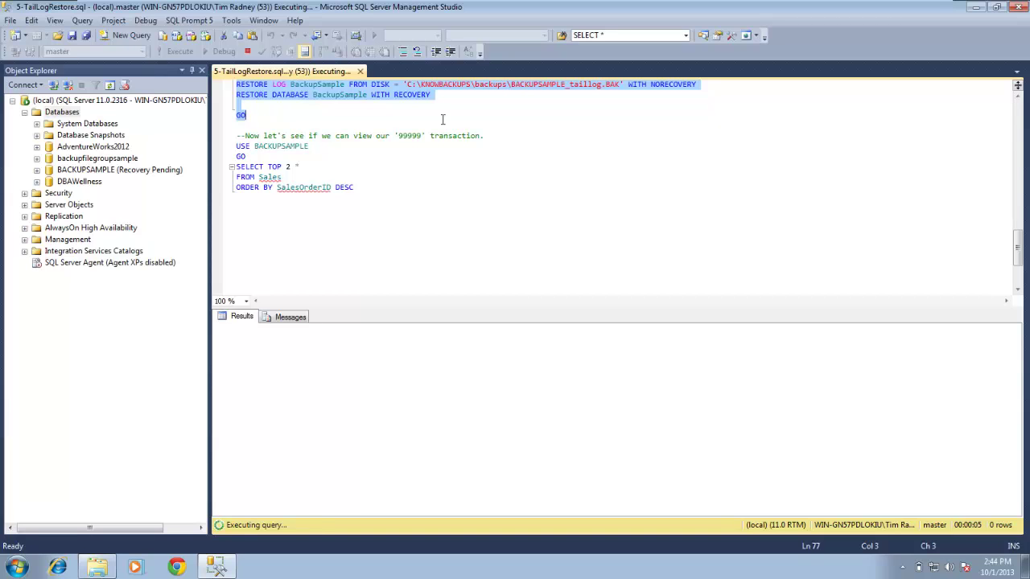
drag(355, 188, 233, 142)
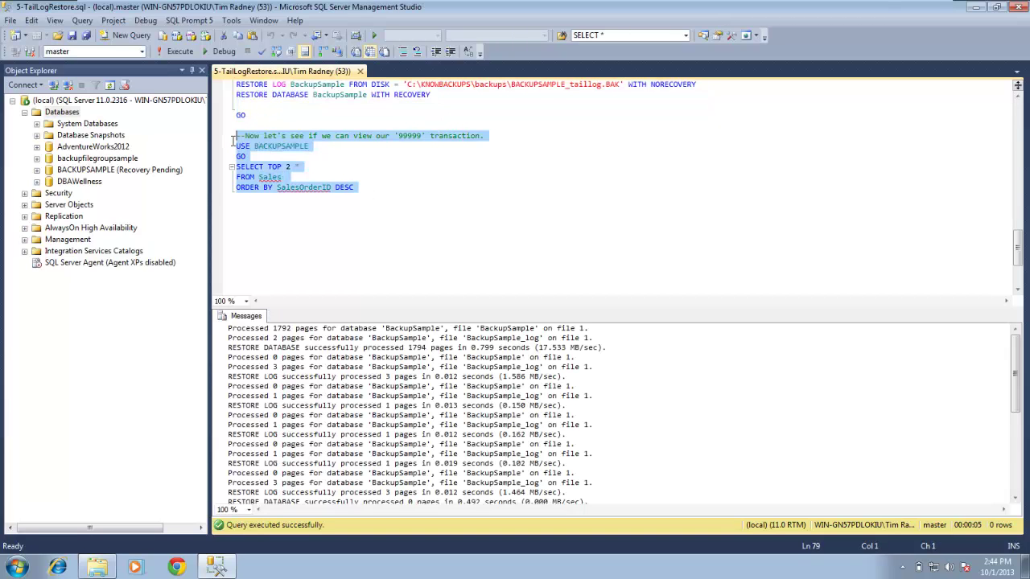
key(F5)
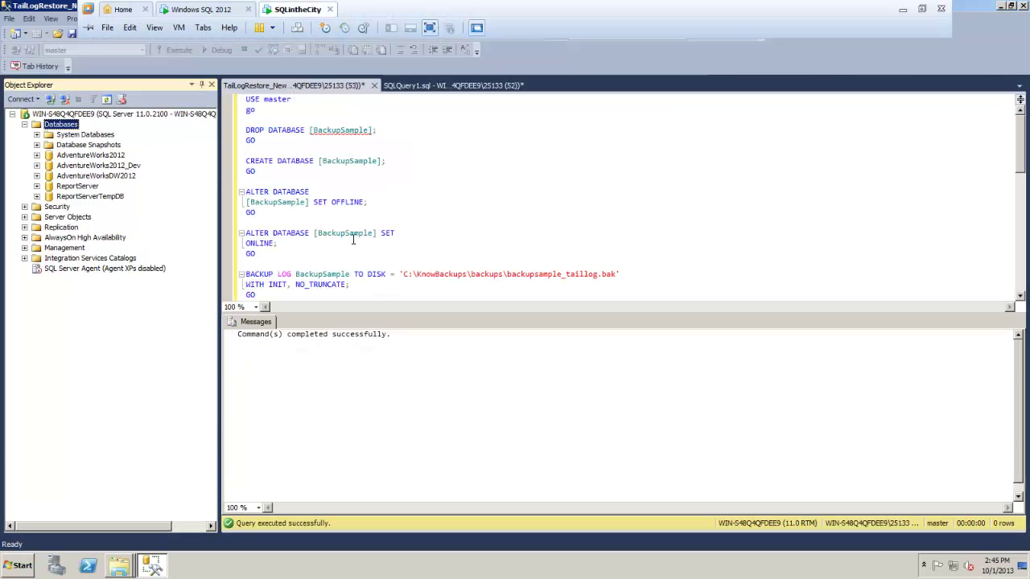
On the second SQL Server instance, refresh the list of databases and run the CREATE DATABASE [BackupSample] statement
right_click(69, 127)
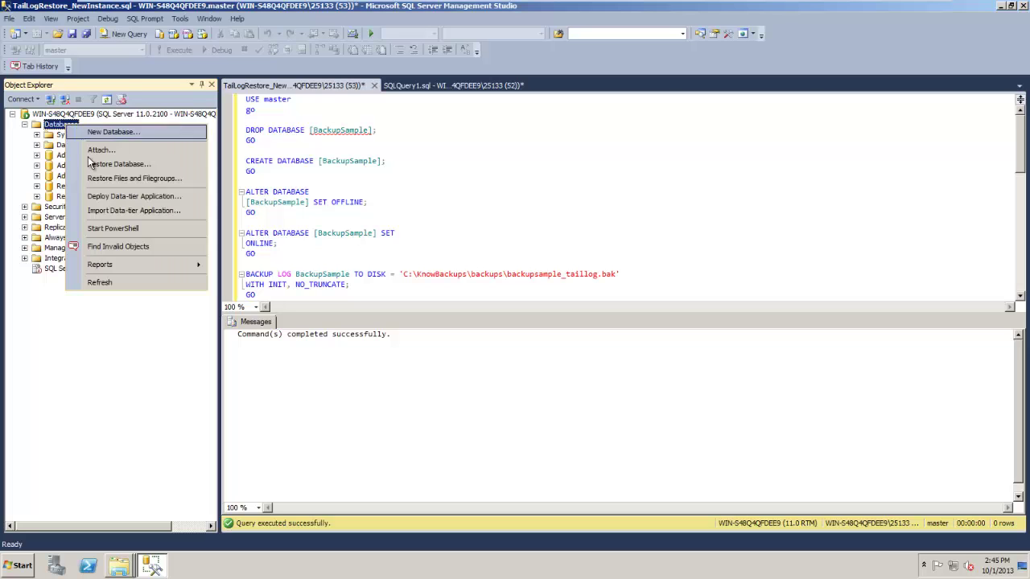
click(111, 280)
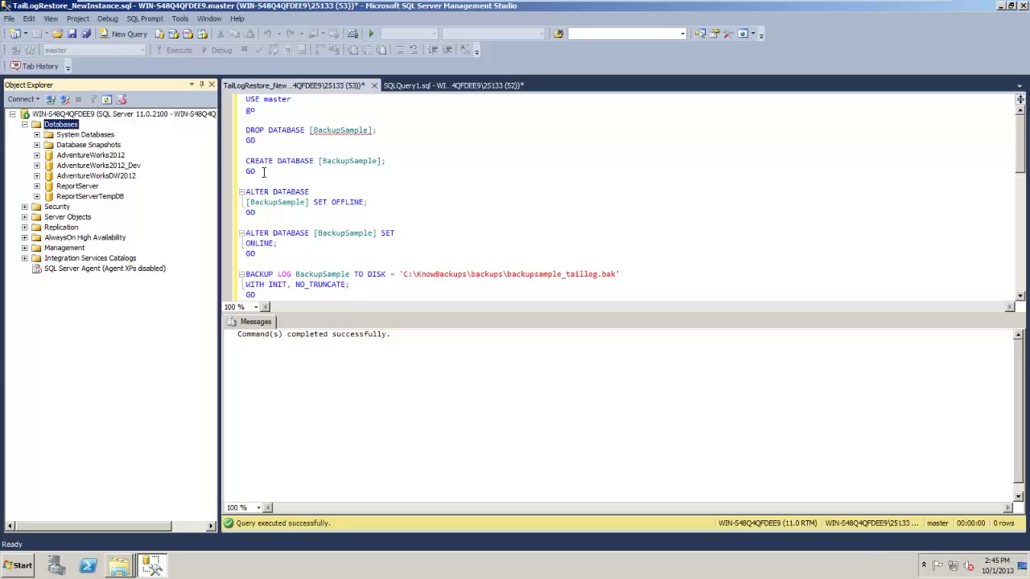
drag(263, 171, 242, 167)
key(F5)
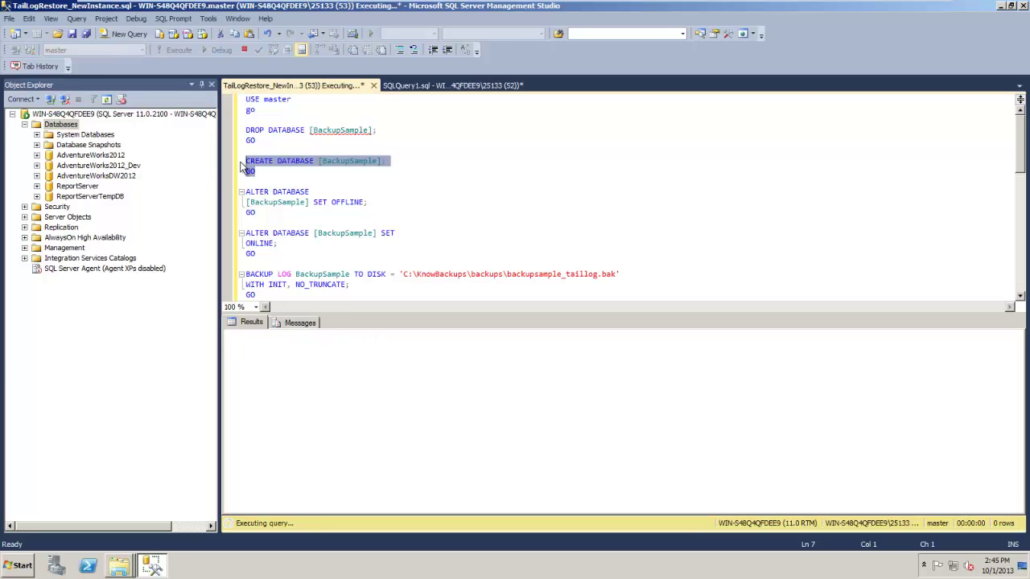
Refresh the list of databases and set BackupSample offline with its ALTER DATABASE statement
right_click(54, 124)
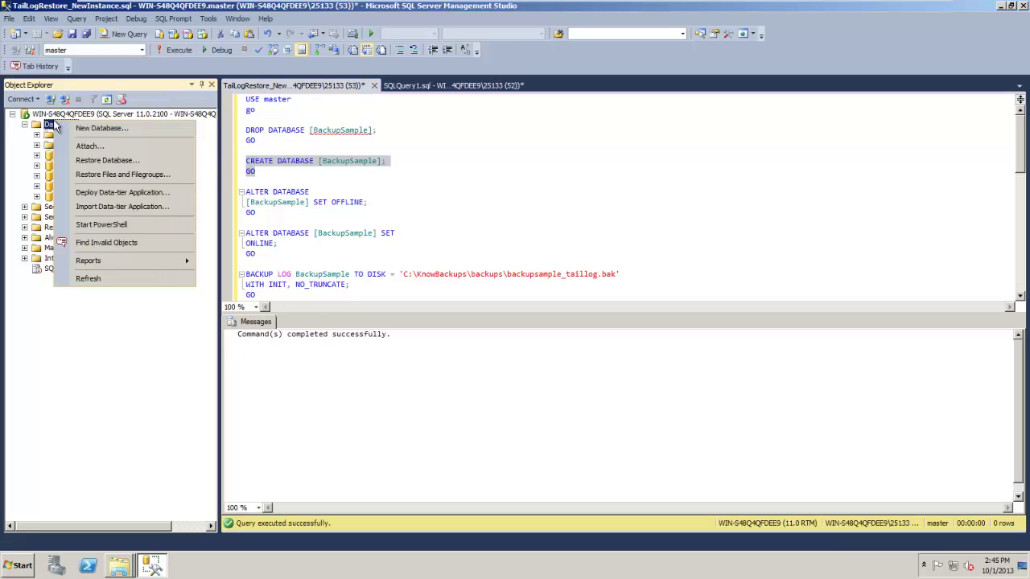
click(89, 278)
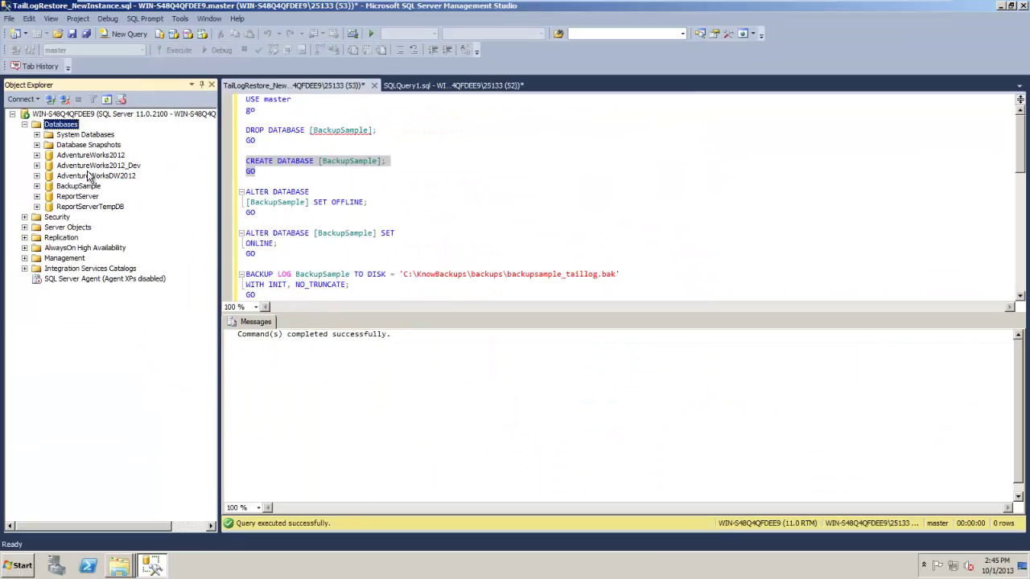
drag(486, 254, 434, 229)
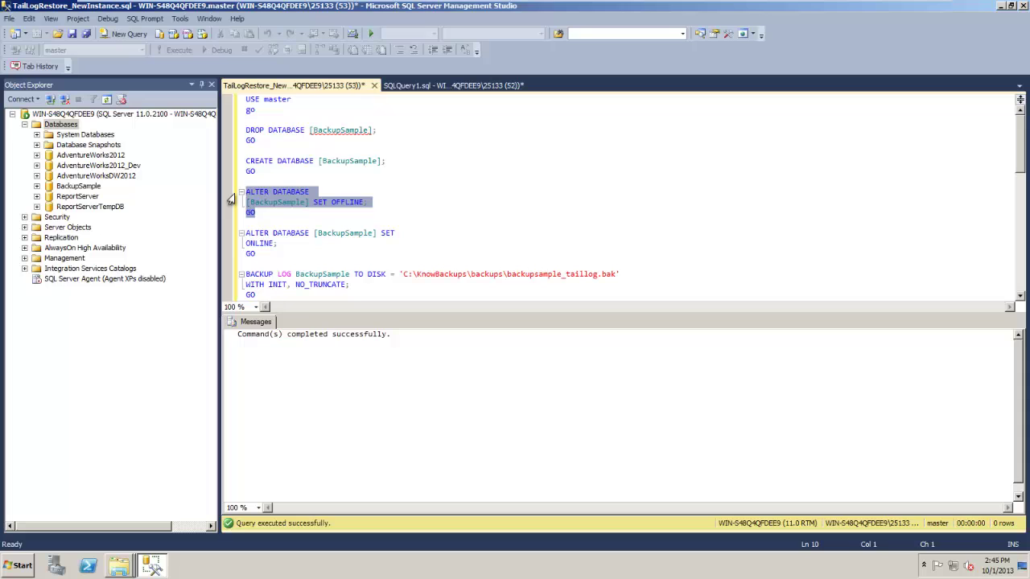
key(F5)
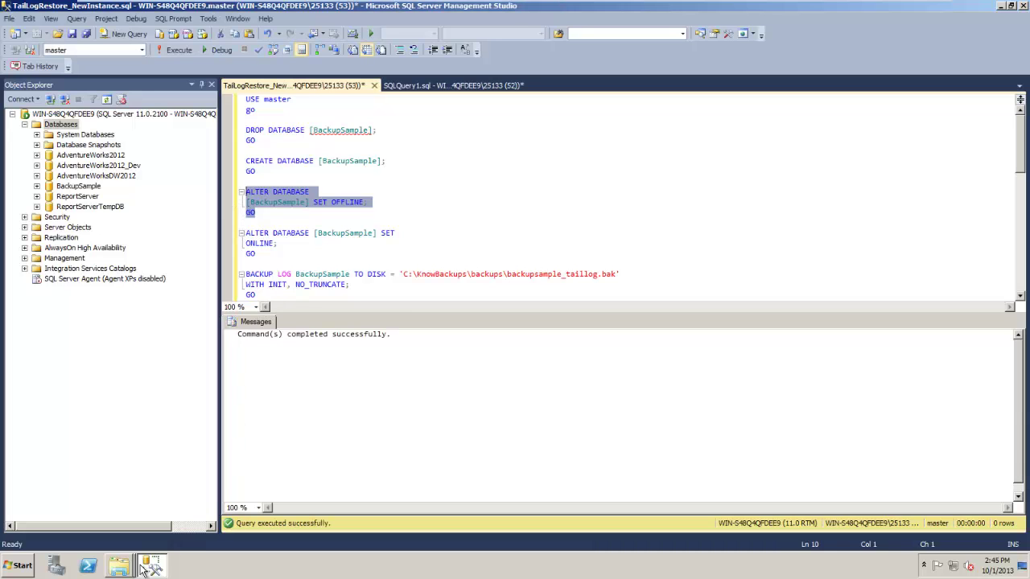
In Windows Explorer, delete the BackupSample and BackupSample_log files from the MSSQL11.MSSQLSERVER instance's DATA folder
mouse_move(119, 566)
click(133, 529)
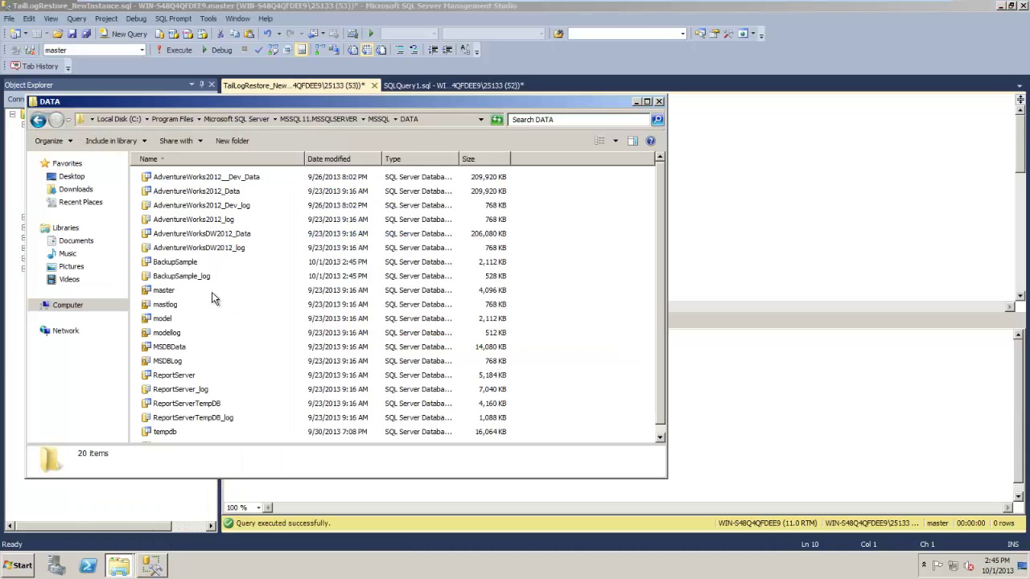
click(189, 278)
key(shift+Up)
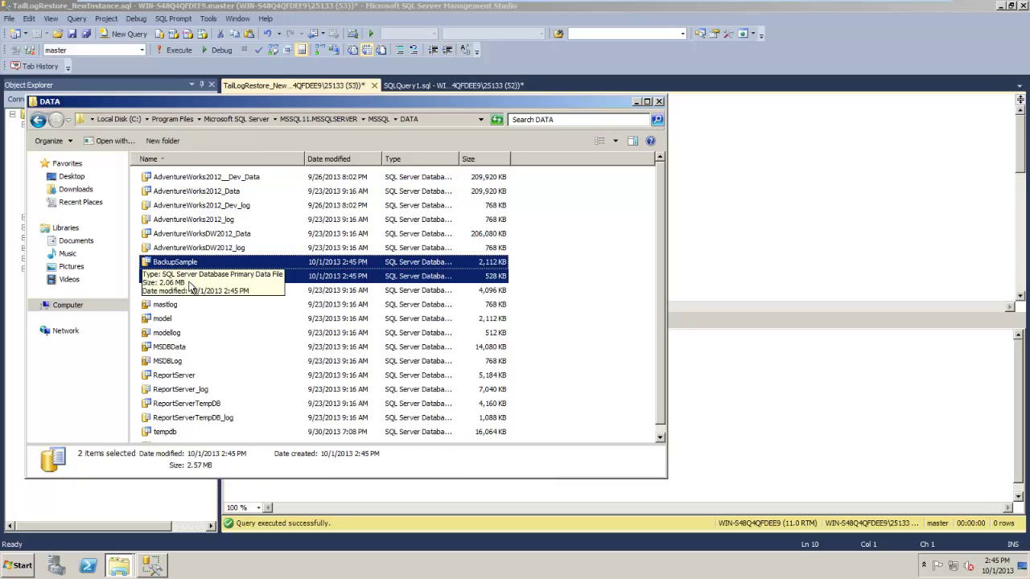
key(Delete)
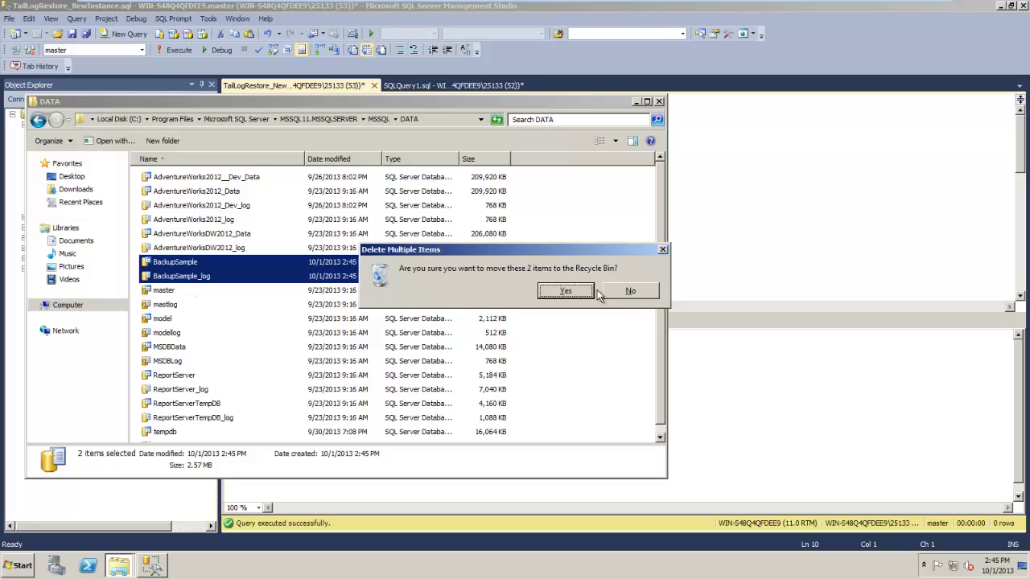
click(566, 291)
click(505, 324)
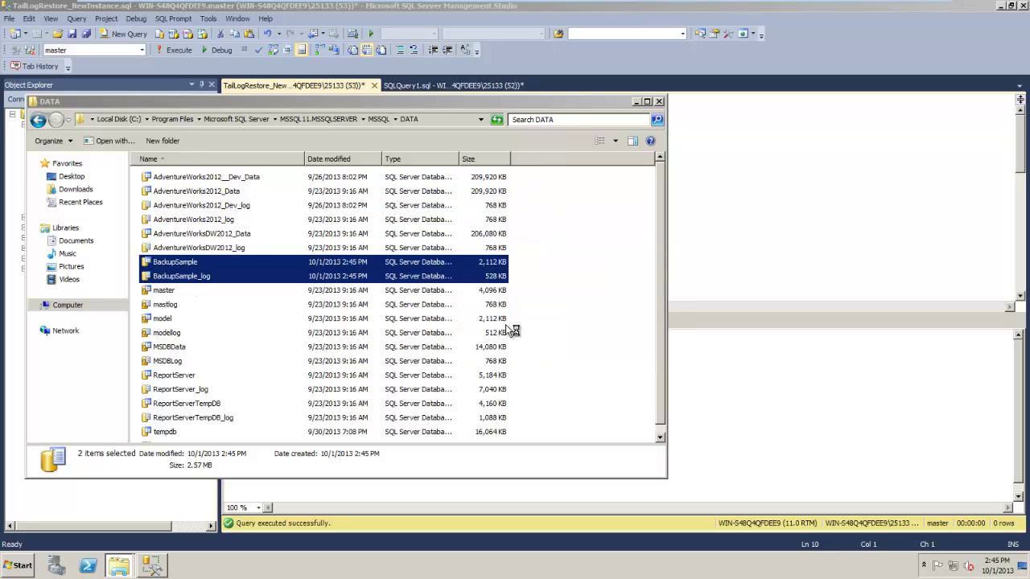
Copy the saved BackupSample_log file from C:\KnowBackups\Backups into the instance's DATA folder
click(121, 566)
click(119, 539)
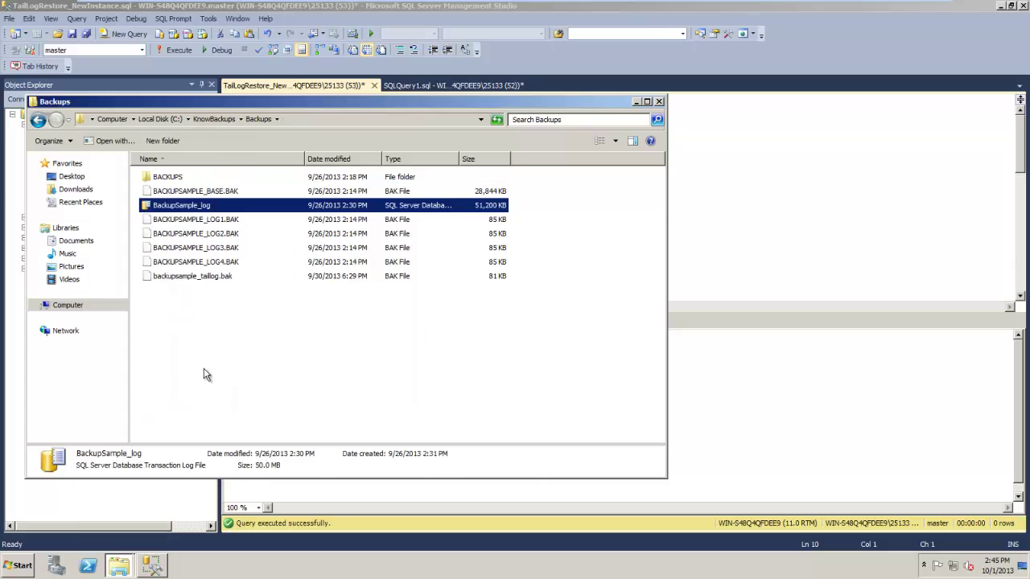
click(186, 206)
key(Return)
drag(224, 106, 357, 171)
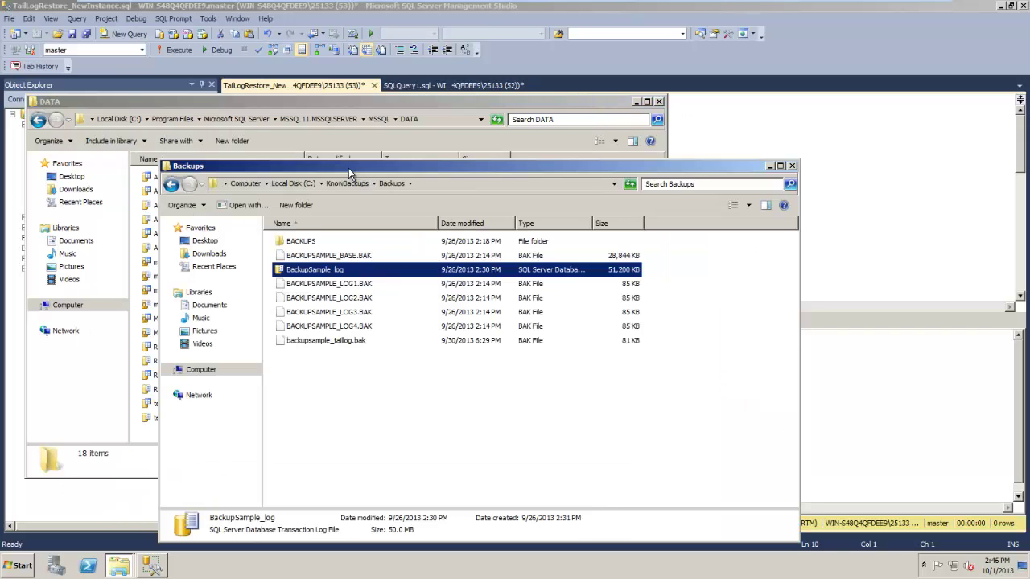
click(286, 136)
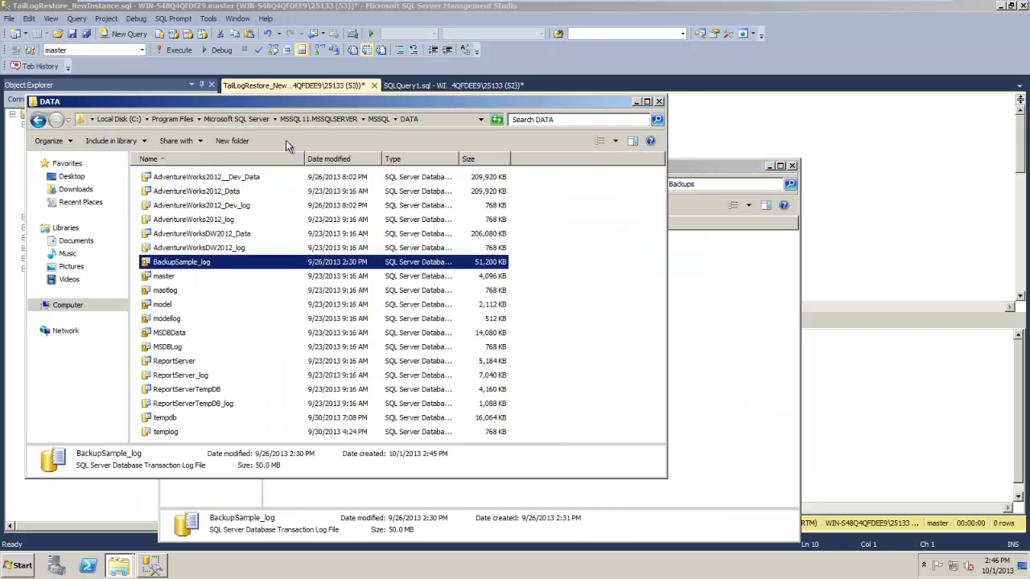
key(ctrl+v)
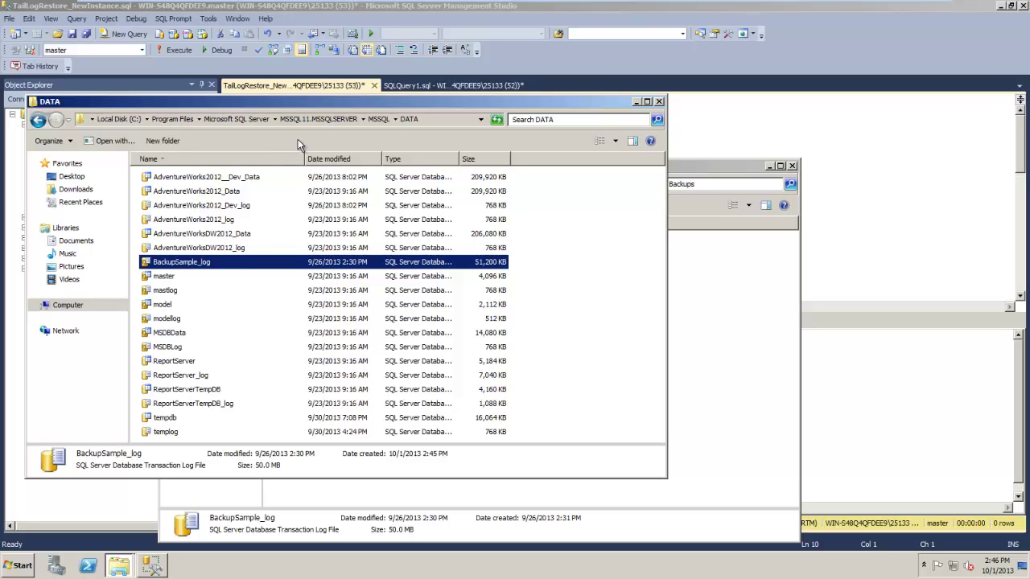
Back in SQL Server Management Studio, try to set BackupSample online, refreshing the list of databases before and after the statement
click(550, 52)
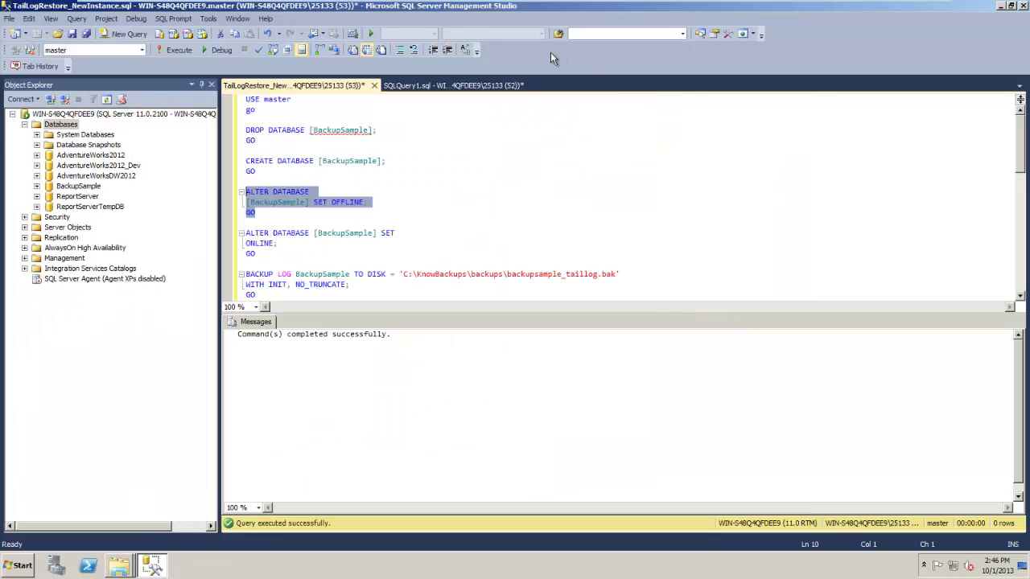
right_click(59, 125)
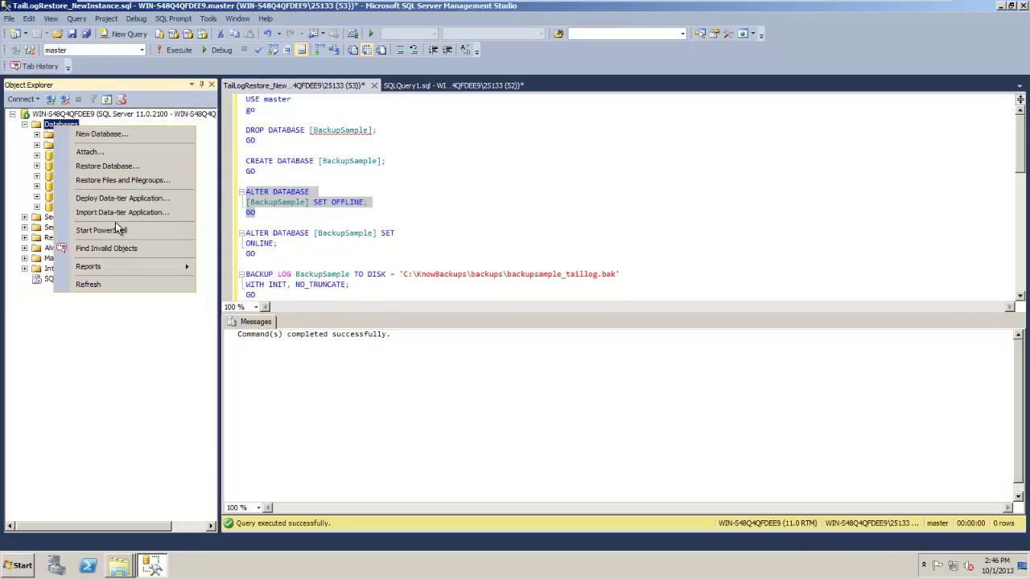
click(115, 284)
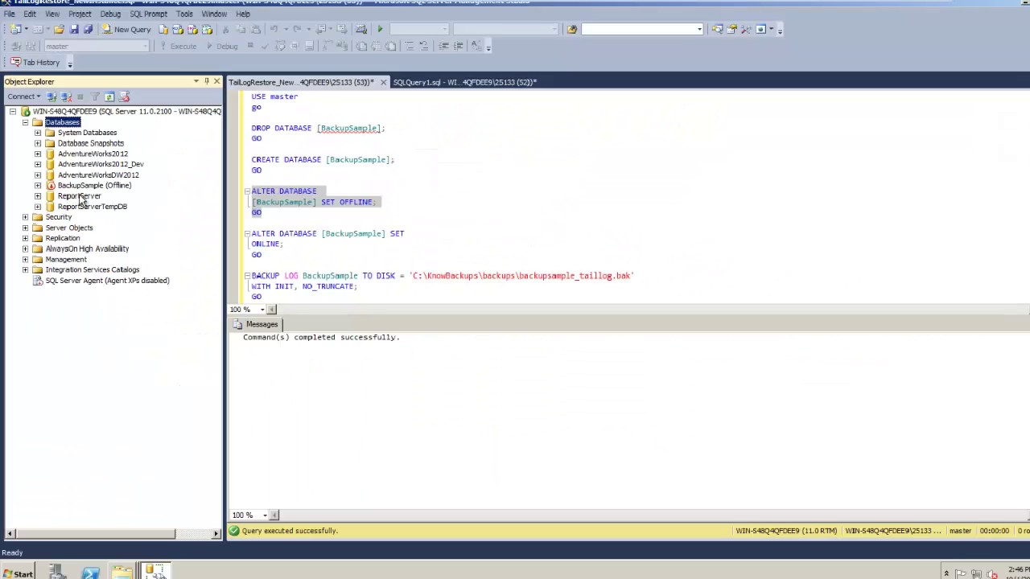
drag(265, 256, 237, 235)
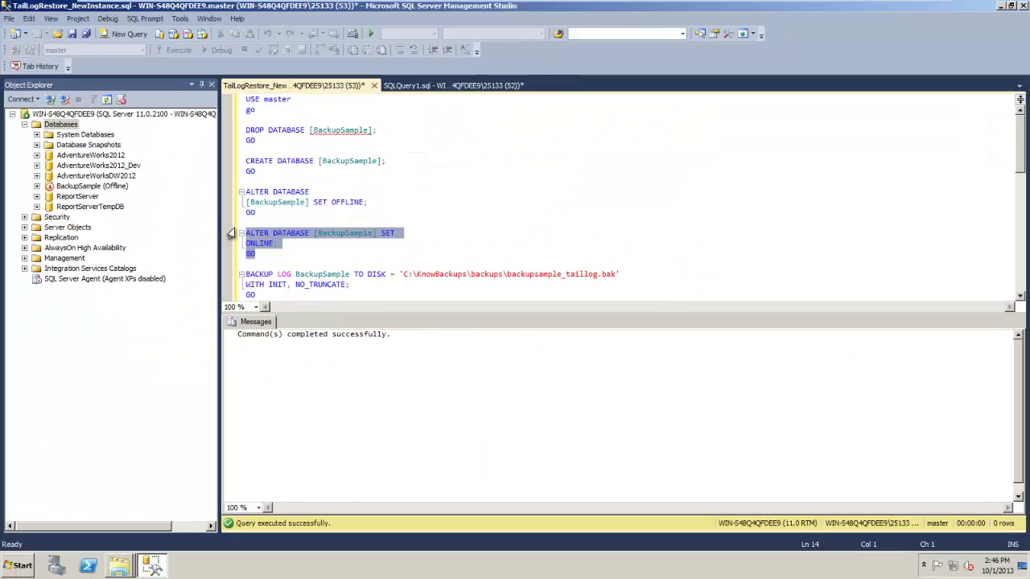
key(F5)
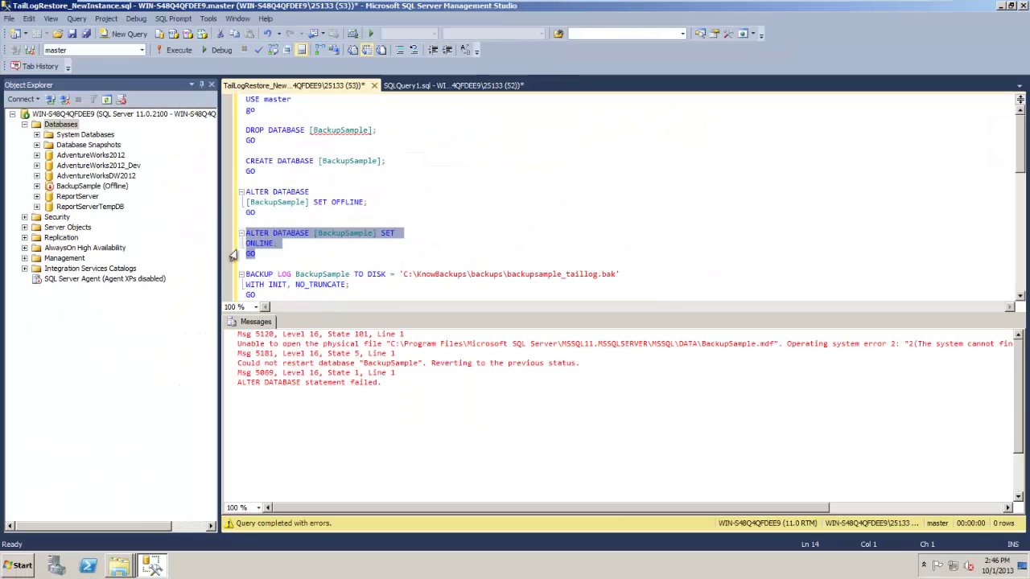
right_click(61, 127)
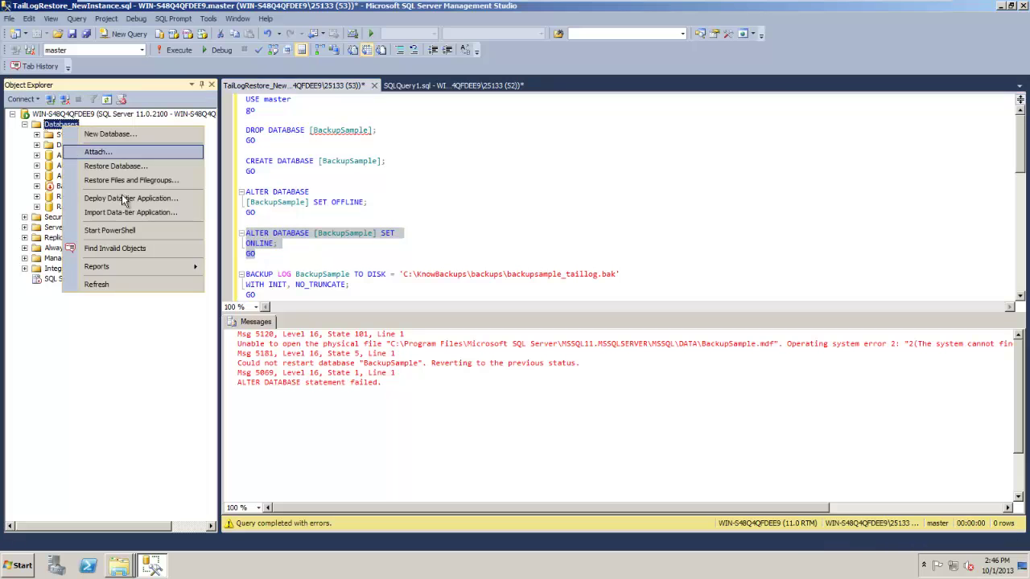
click(119, 278)
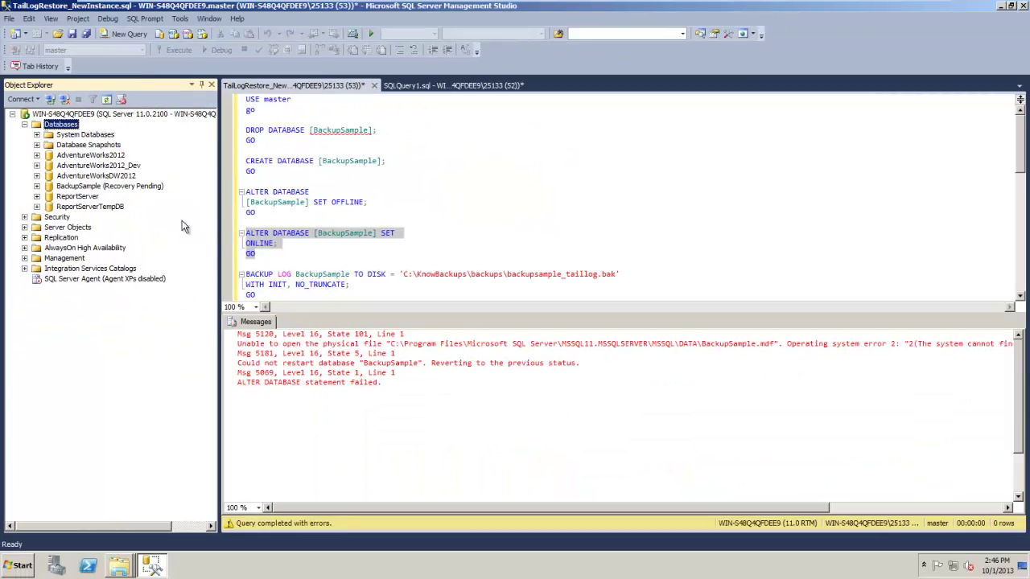
Back up the BackupSample tail log on this instance to C:\KnowBackups\backups\backupsample_taillog.bak with INIT and NO_TRUNCATE
click(434, 321)
drag(251, 263, 278, 296)
key(F5)
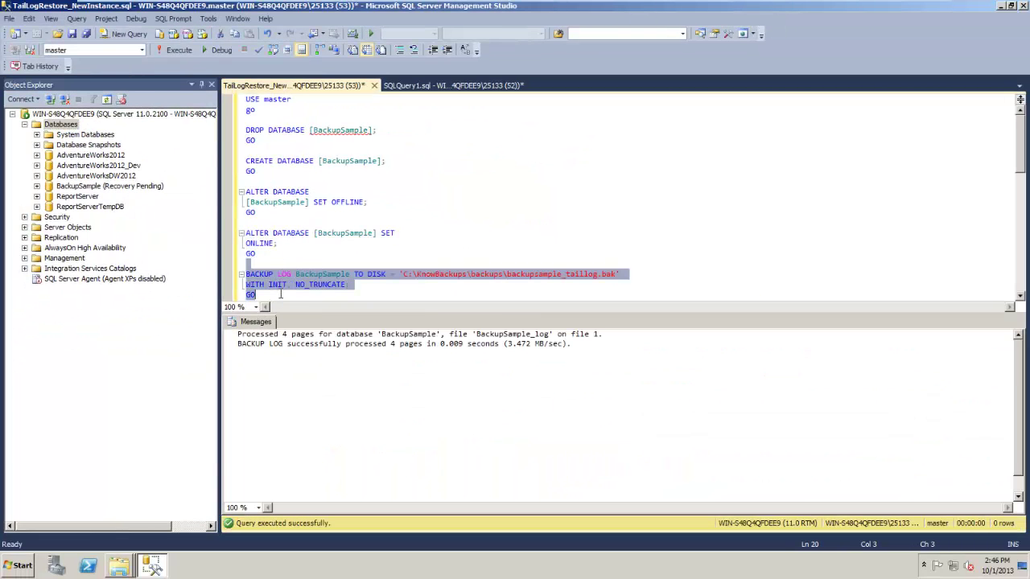
Restore BackupSample on this instance from BACKUPSAMPLE_BASE.BAK with REPLACE, the LOG1 to LOG4 backups and the tail log, with final recovery
scroll(280, 294, down, 5)
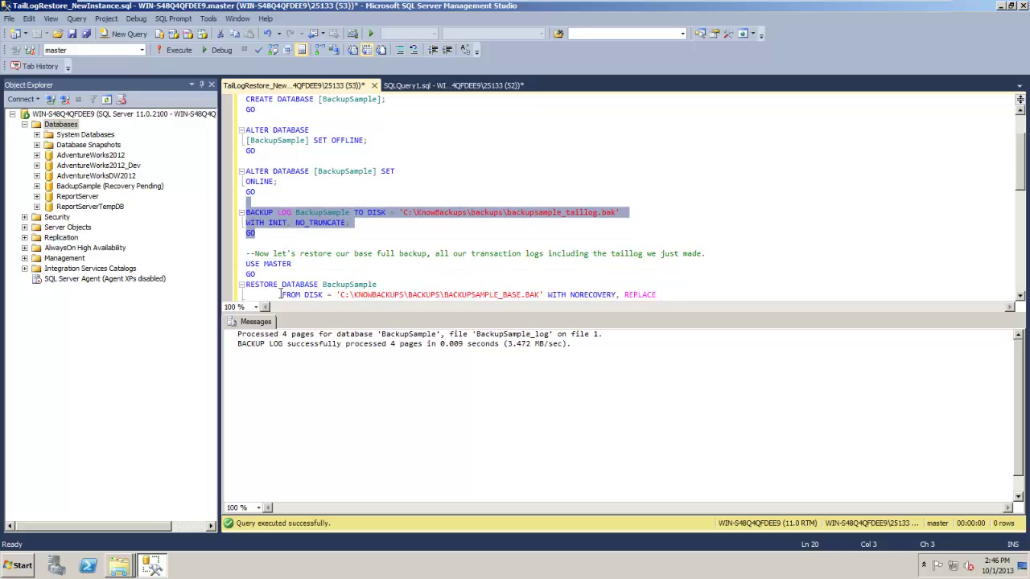
scroll(280, 294, down, 1)
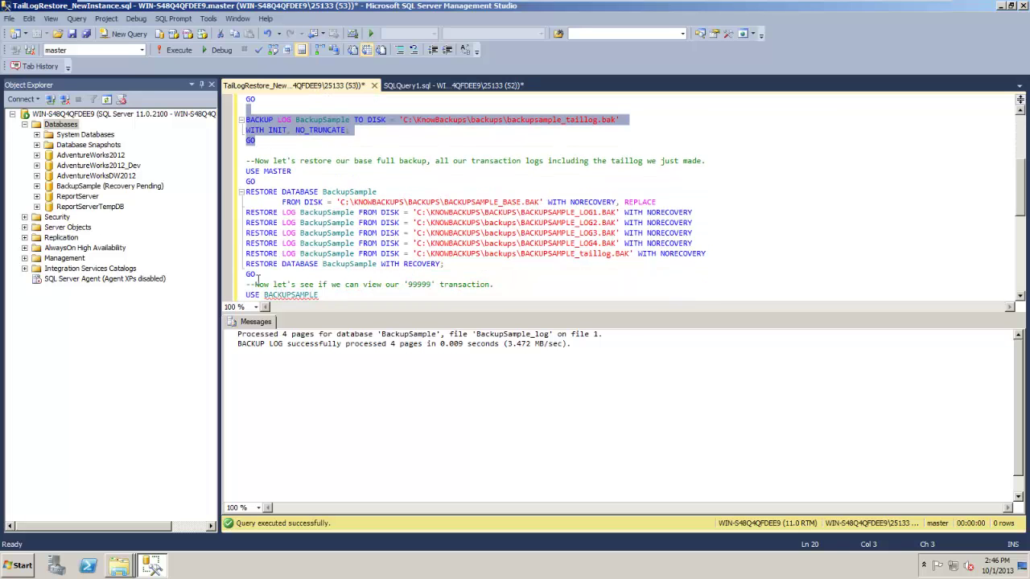
drag(257, 275, 233, 171)
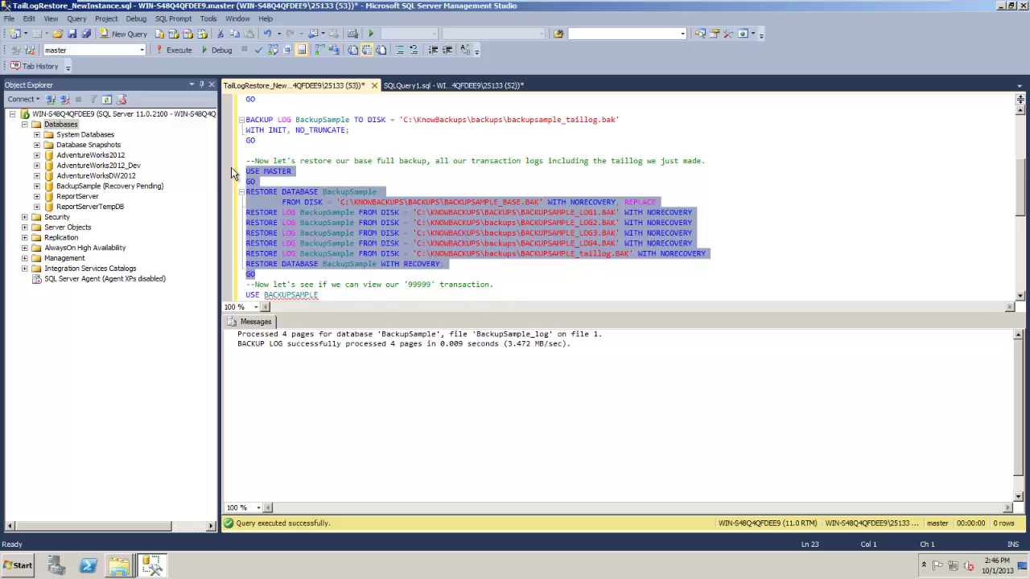
key(F5)
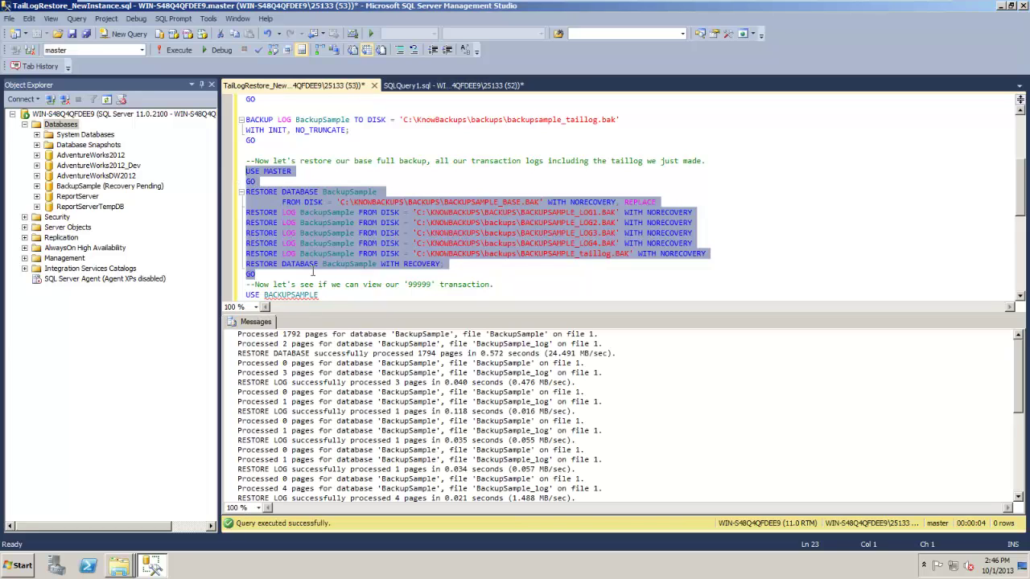
Query the top 2 rows of the restored Sales table ordered by SalesOrderID descending to check for the 99999 transaction
scroll(313, 271, down, 1)
scroll(313, 272, down, 1)
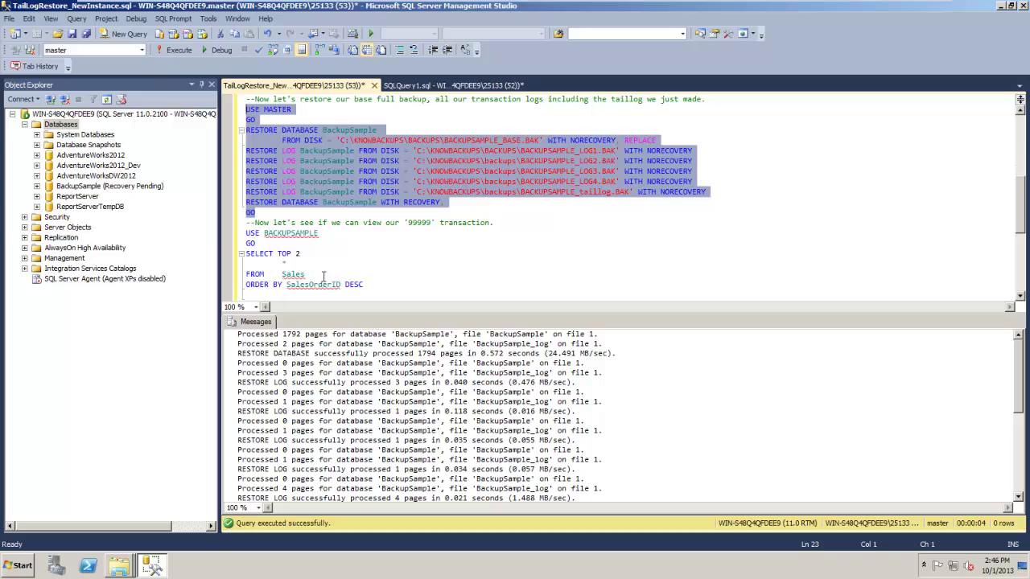
drag(363, 285, 204, 219)
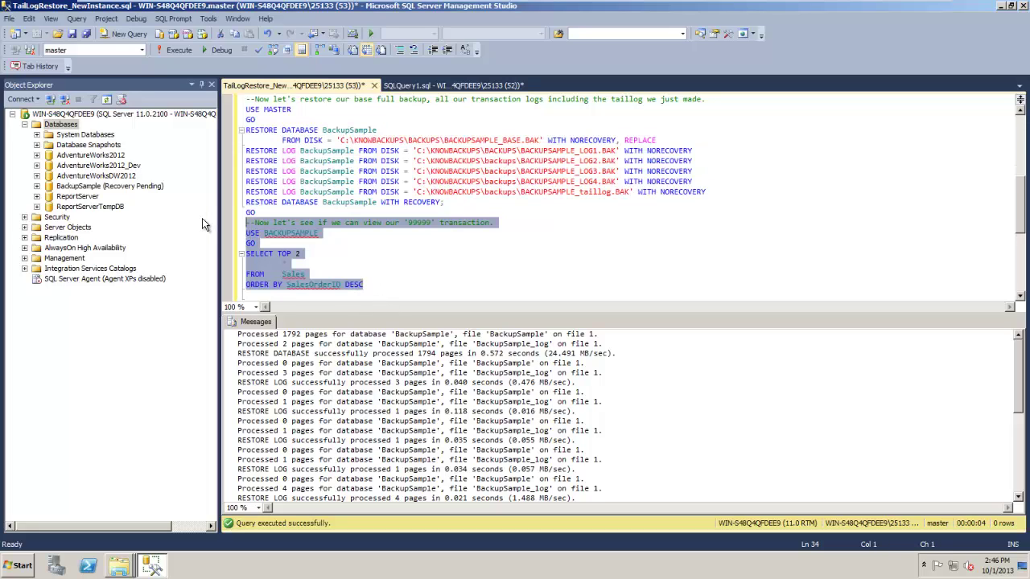
key(F5)
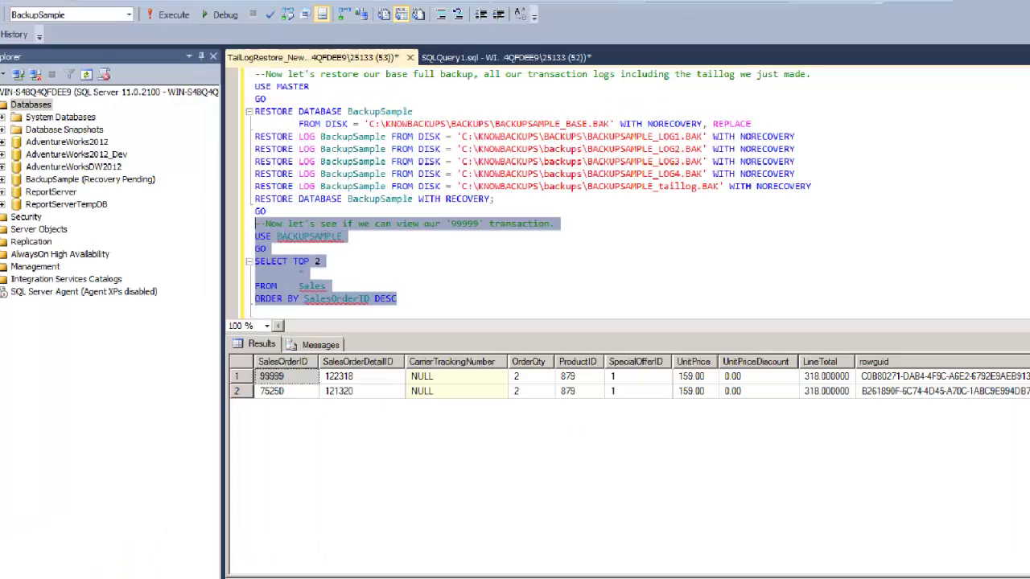